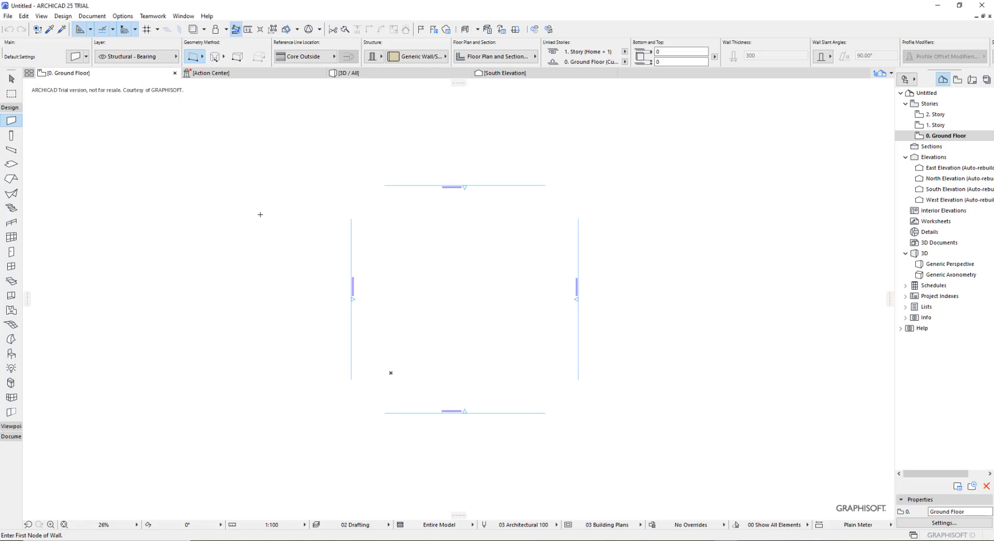
# Step: Create two new layers named 1_Point Cloud and 2_Survey Wall
pyautogui.hotkey('ctrl', 'l')
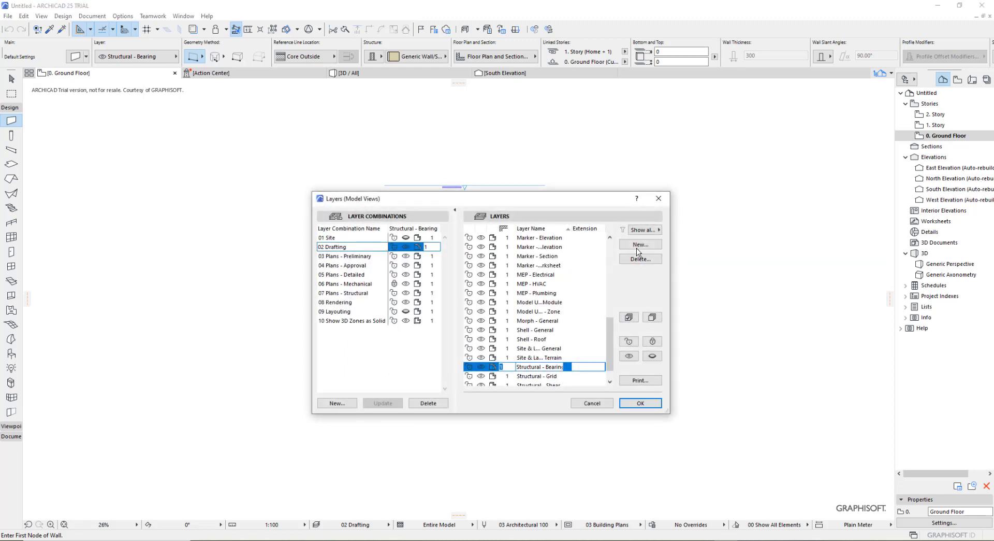
pyautogui.click(640, 245)
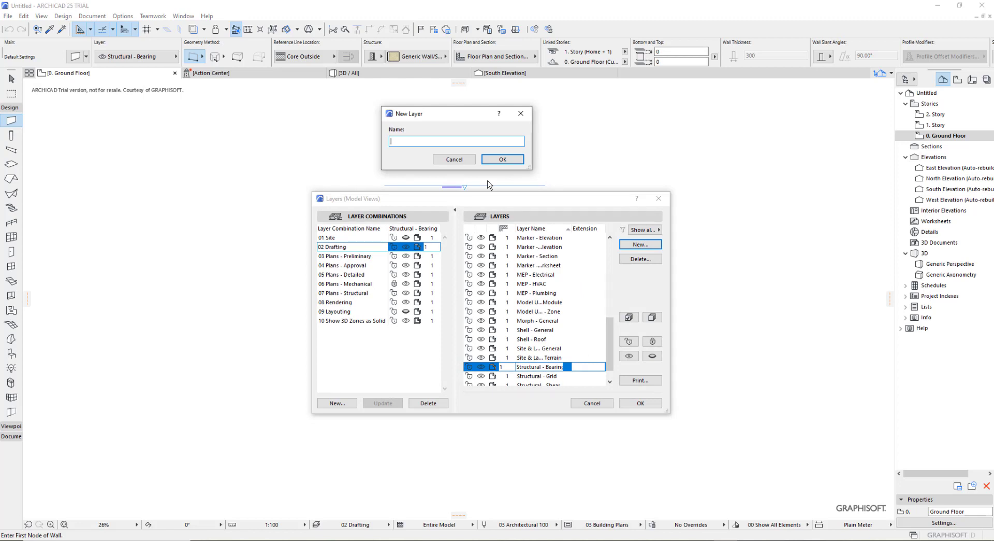
pyautogui.write('1_PointCloud')
pyautogui.press('Return')
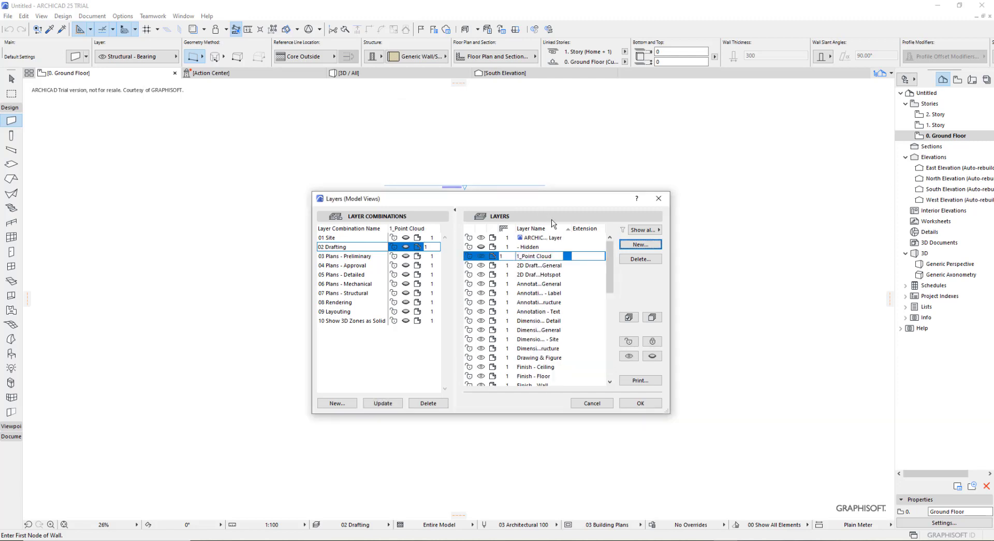
pyautogui.click(661, 245)
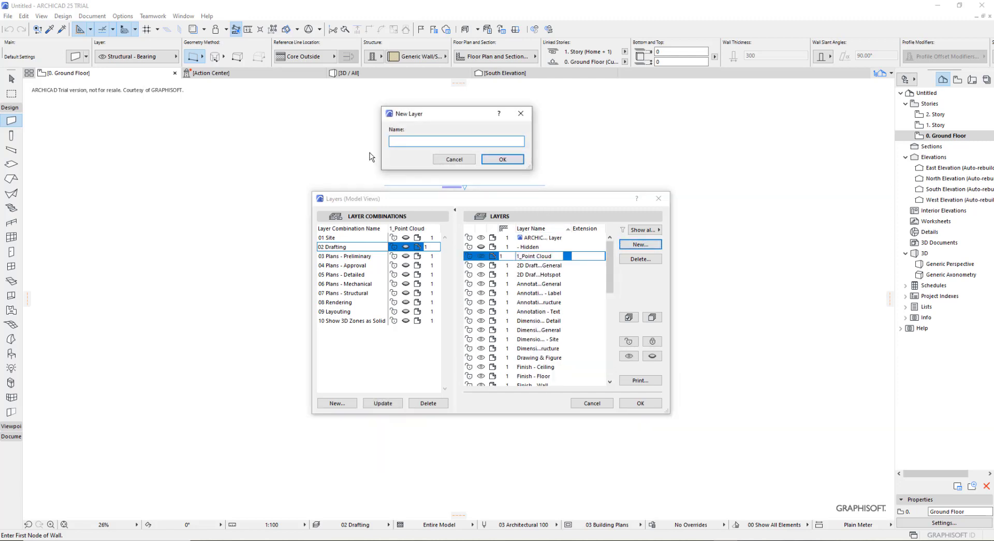
pyautogui.write('2_Survey Wall')
pyautogui.click(503, 160)
pyautogui.click(640, 403)
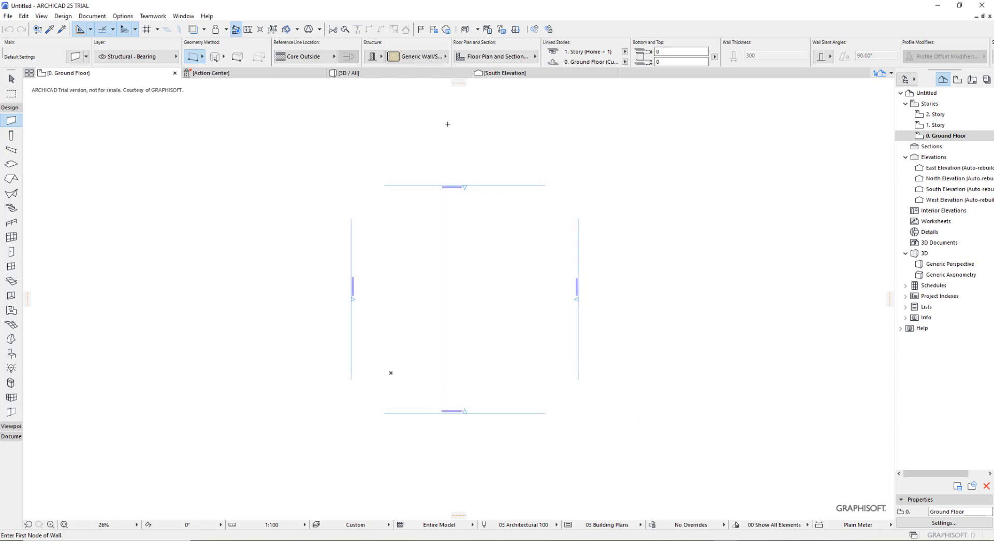
# Step: Import the point cloud file House.xyz, accepting columns 1–3 as XYZ coordinates and 4–6 as red, green and blue
pyautogui.click(8, 16)
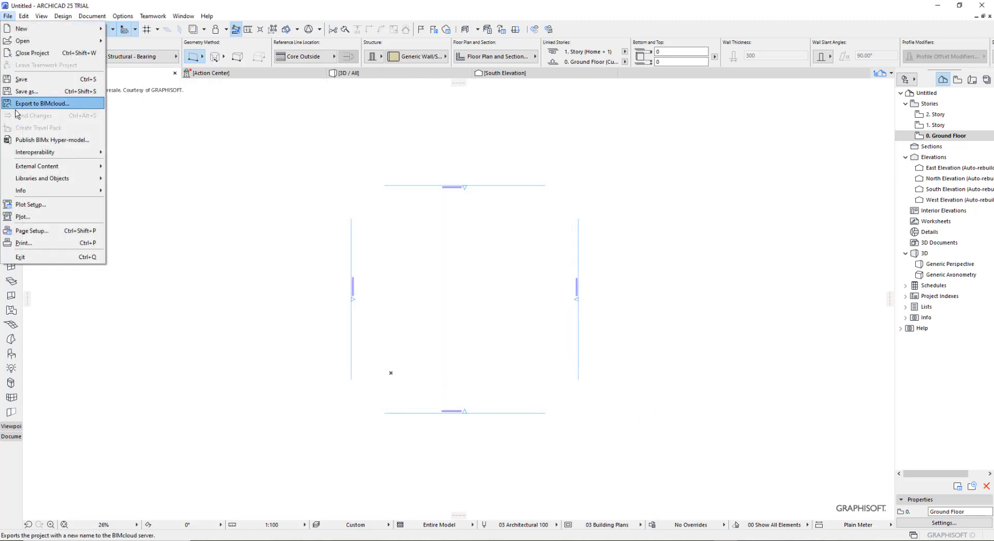
pyautogui.moveTo(31, 155)
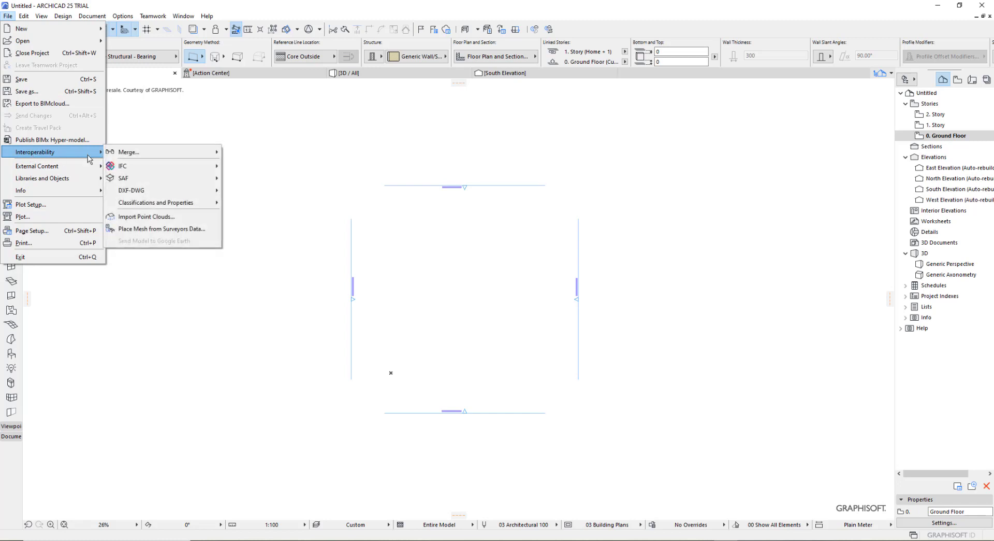
pyautogui.click(167, 222)
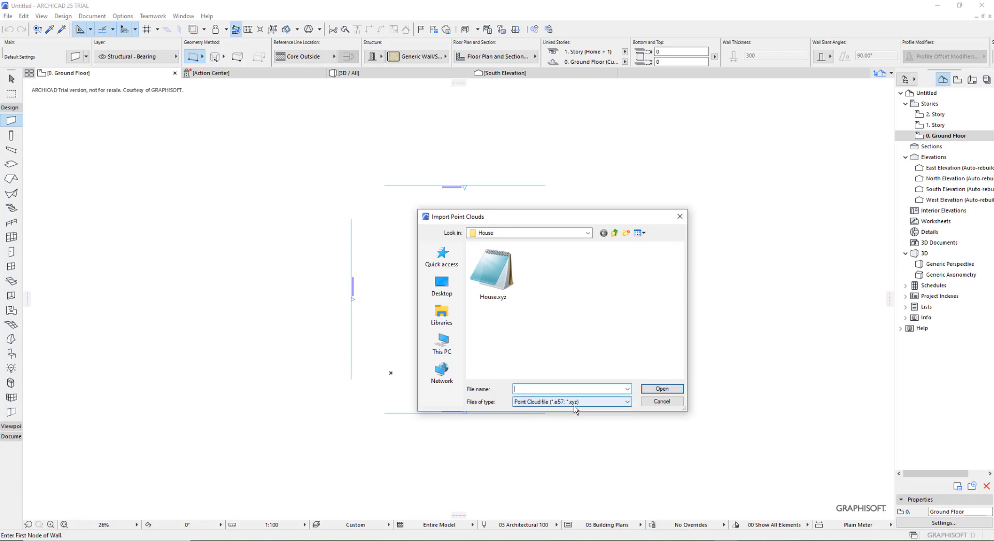
pyautogui.click(496, 267)
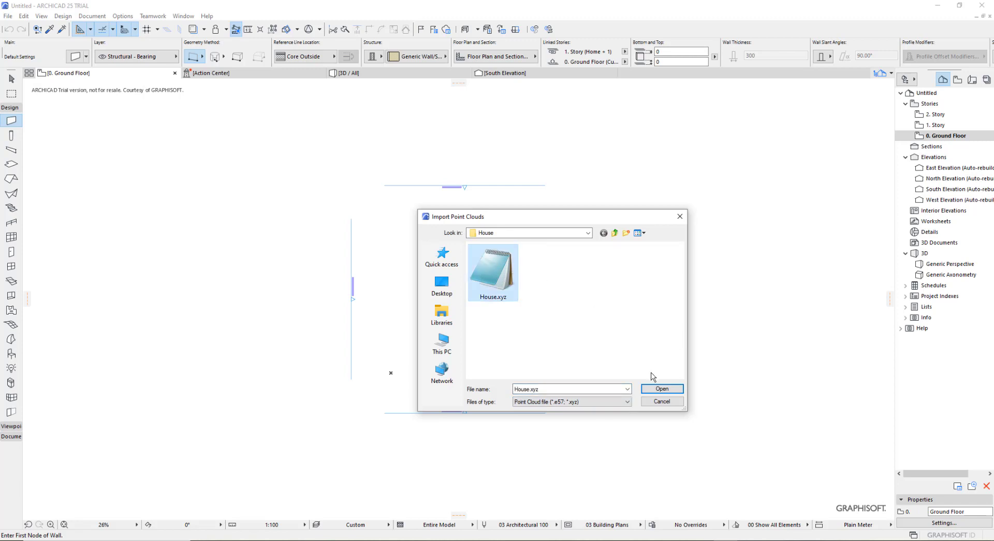
pyautogui.click(662, 388)
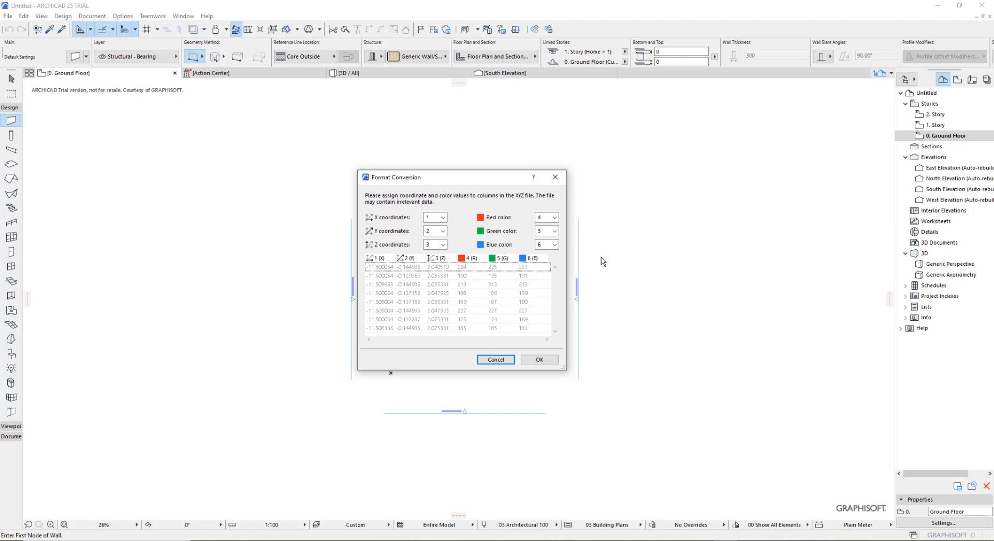
pyautogui.click(542, 361)
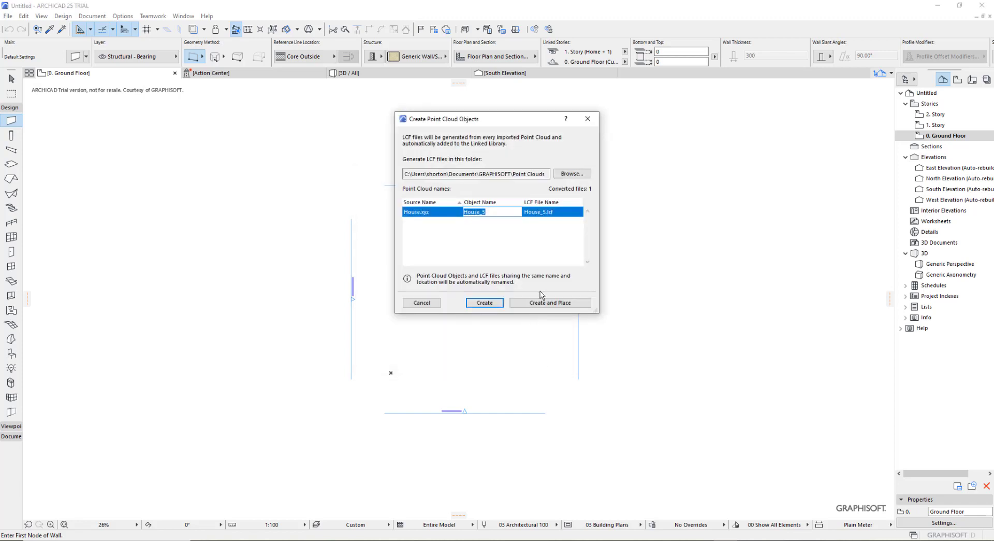
# Step: Name the point cloud object Point_Cloud_House, then create and place it at the project origin with 0. Ground Floor as home story
pyautogui.write('Point_Cloud_House')
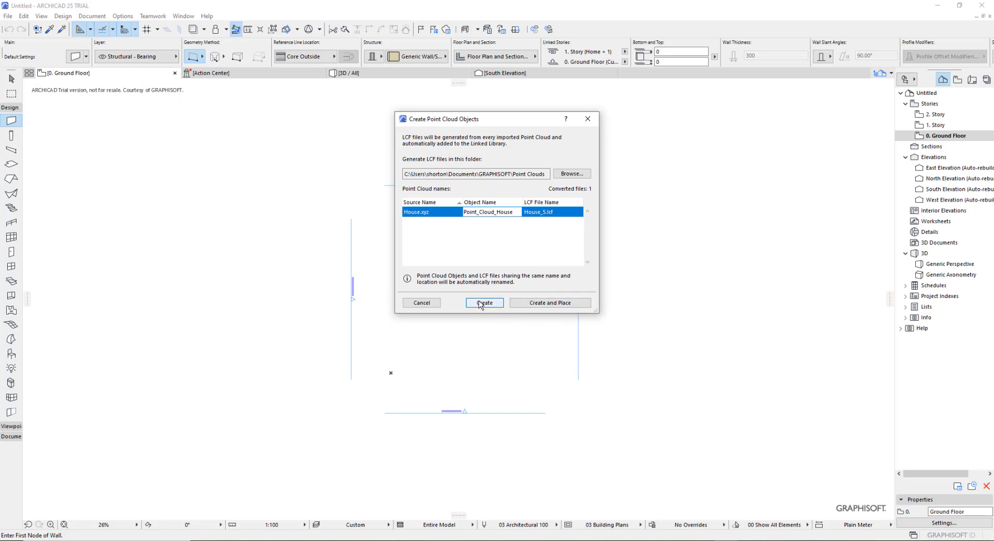
pyautogui.click(551, 303)
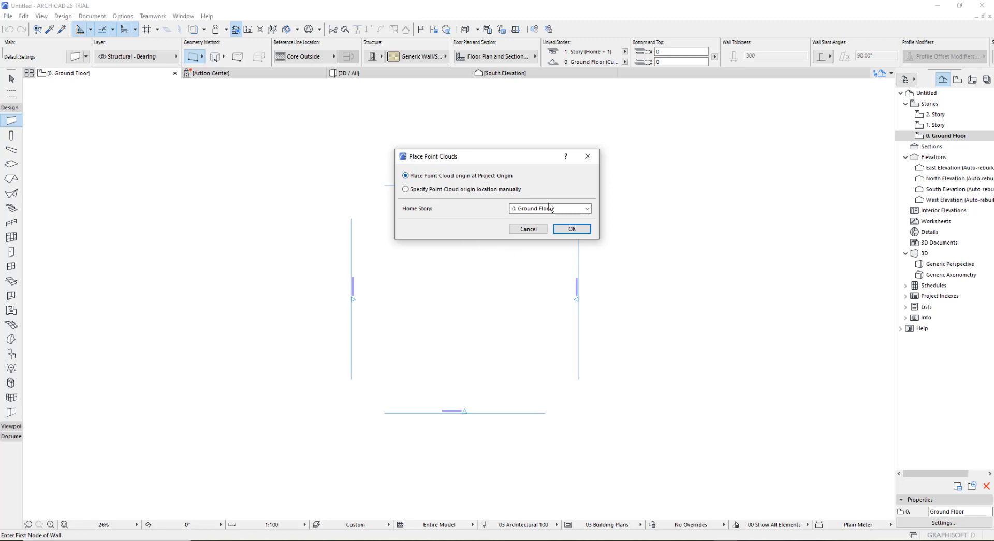
pyautogui.click(572, 229)
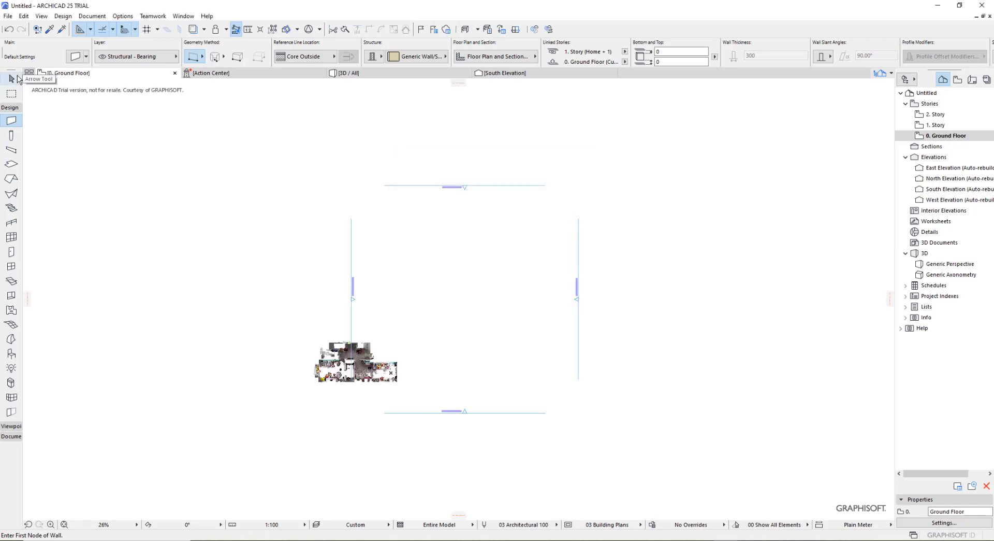
# Step: Move the placed point cloud into the middle of the area enclosed by the four elevation markers
pyautogui.click(366, 369)
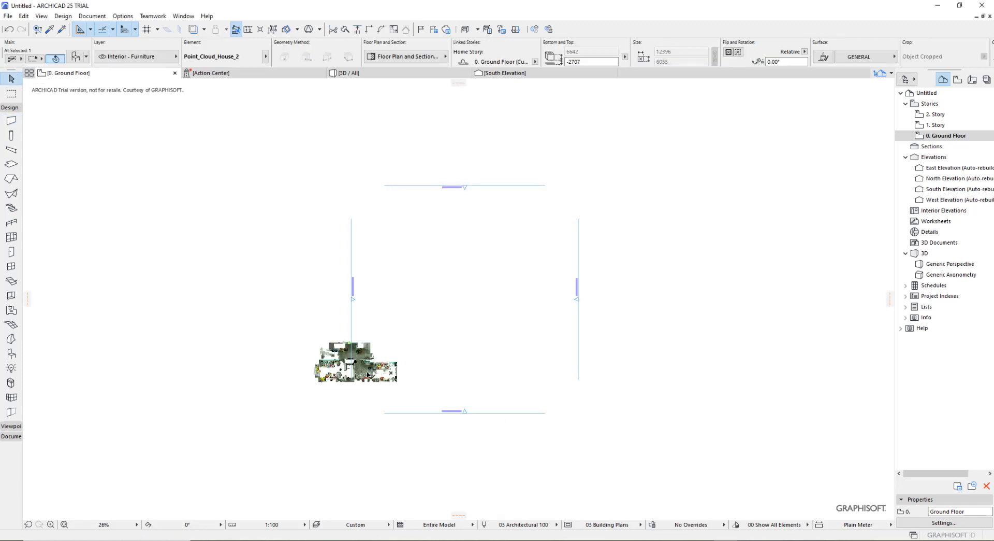
pyautogui.click(367, 369)
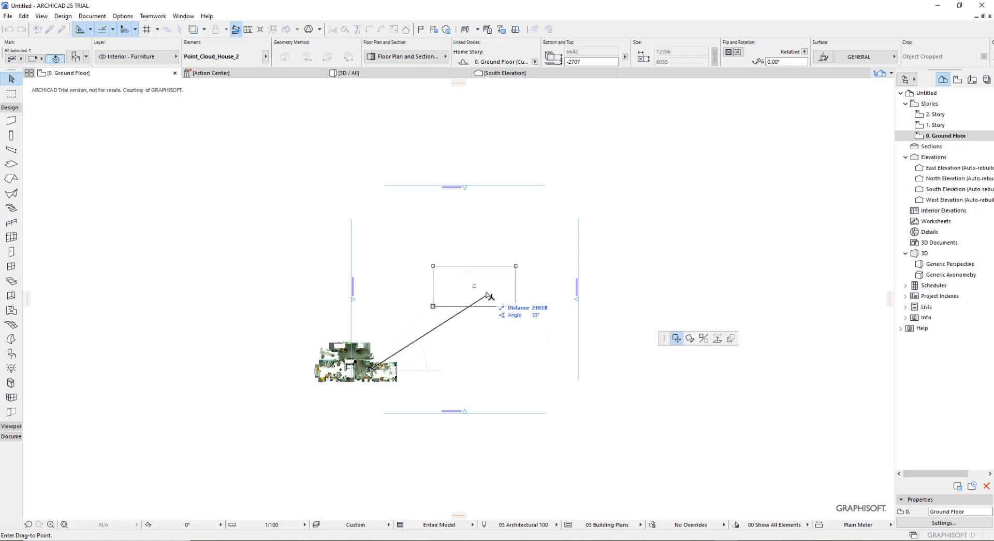
pyautogui.click(486, 289)
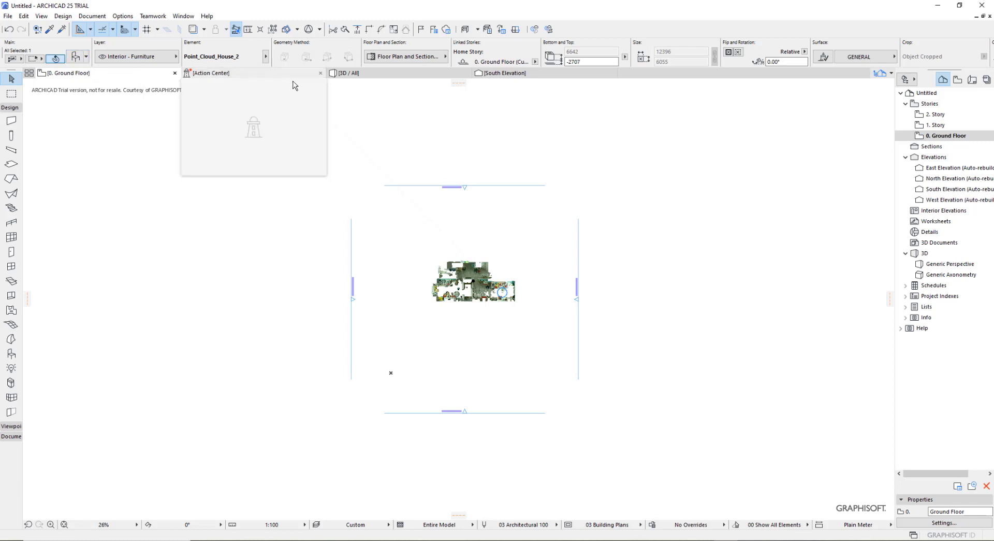
# Step: Examine the point cloud in the generic perspective and against the story levels in the South Elevation
pyautogui.doubleClick(947, 266)
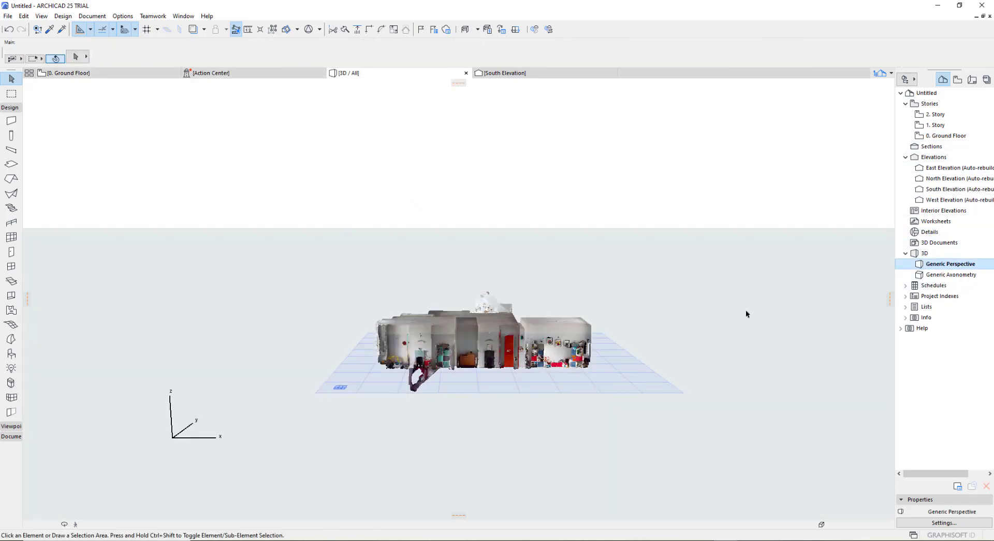
pyautogui.moveTo(581, 377); pyautogui.dragTo(515, 403, button='middle')
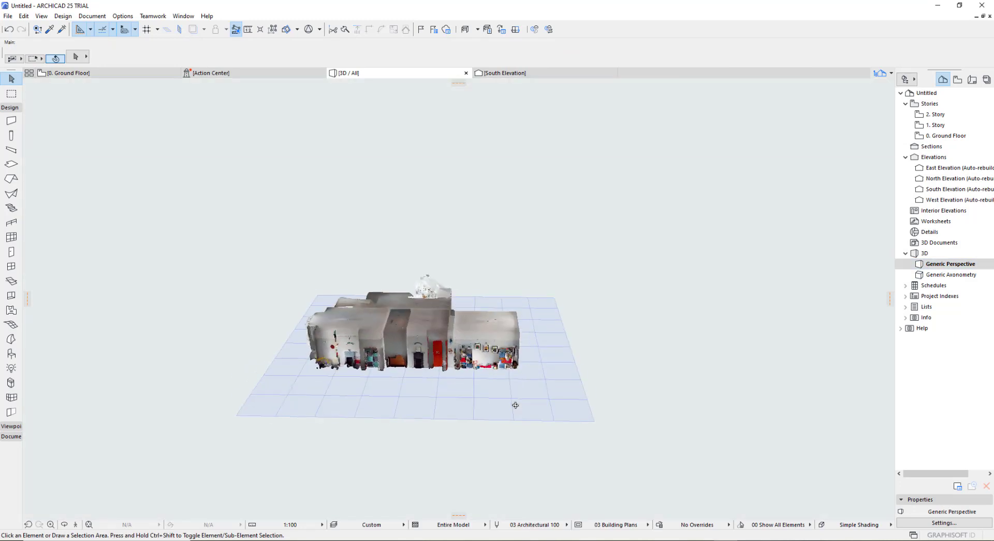
pyautogui.doubleClick(955, 192)
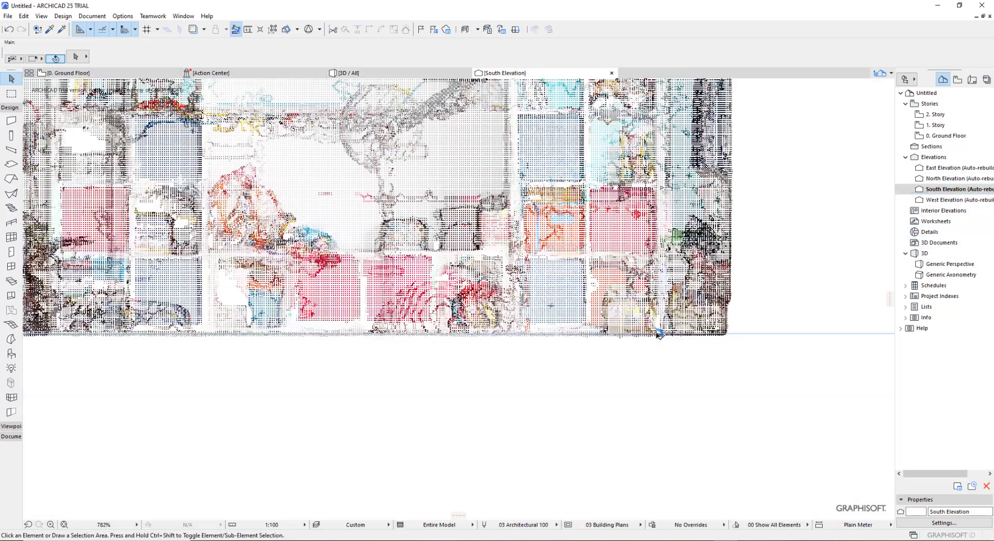
pyautogui.scroll(-8, 656, 335)
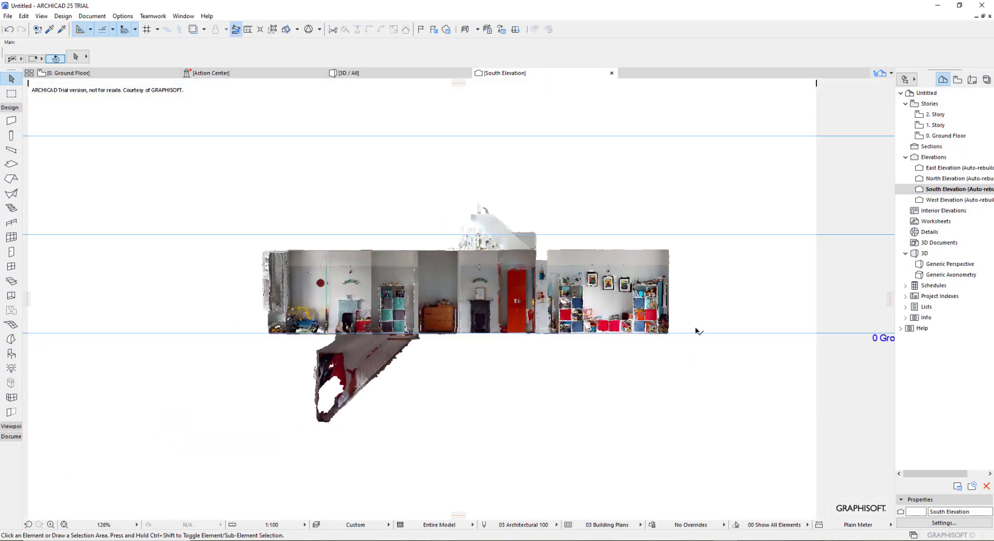
pyautogui.moveTo(655, 335)
pyautogui.mouseDown(button='middle')
pyautogui.moveTo(459, 346)
pyautogui.moveTo(533, 337)
pyautogui.mouseUp(button='middle')
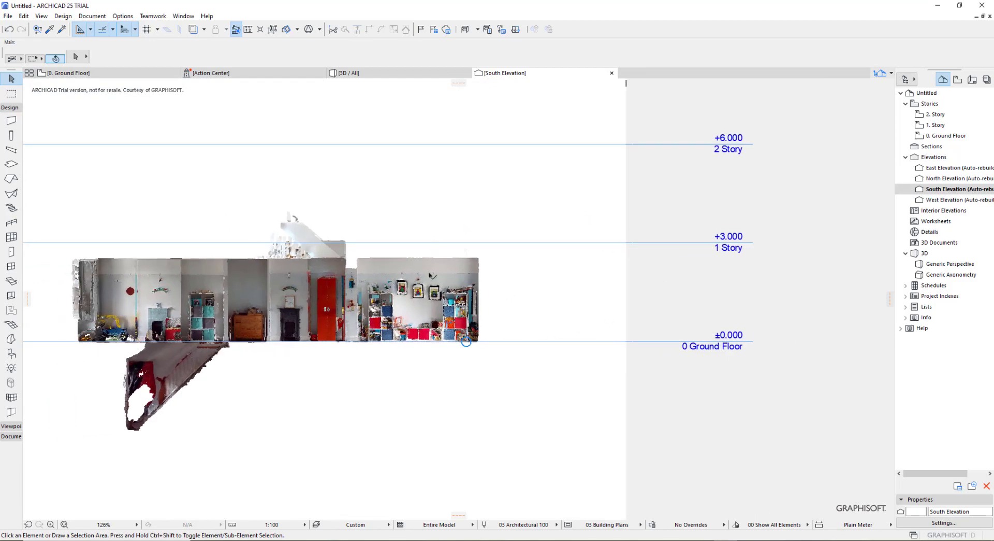
# Step: Edit the story levels in the South Elevation, lowering 1. Story to the top of the scanned walls at about +2.518
pyautogui.scroll(6, 429, 259)
pyautogui.rightClick(441, 208)
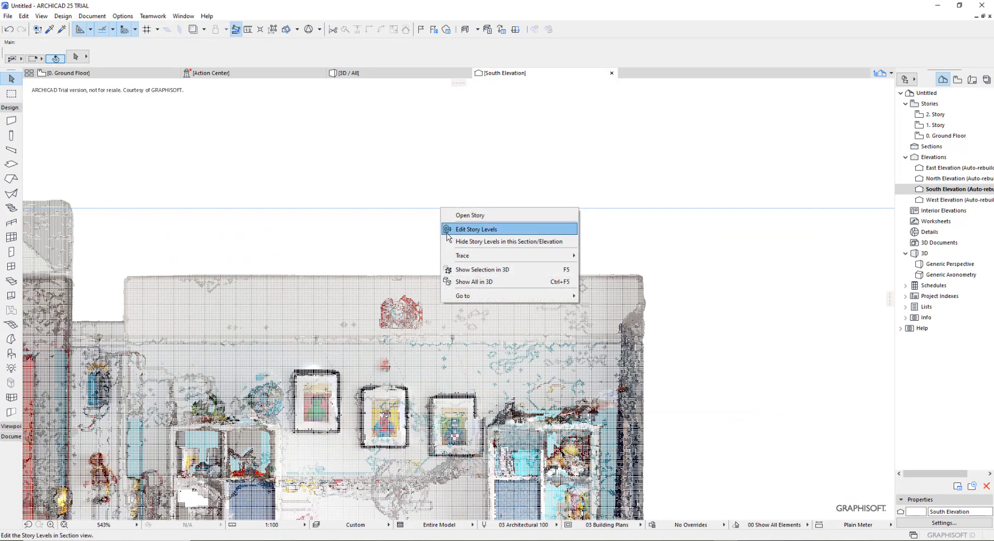
pyautogui.click(462, 231)
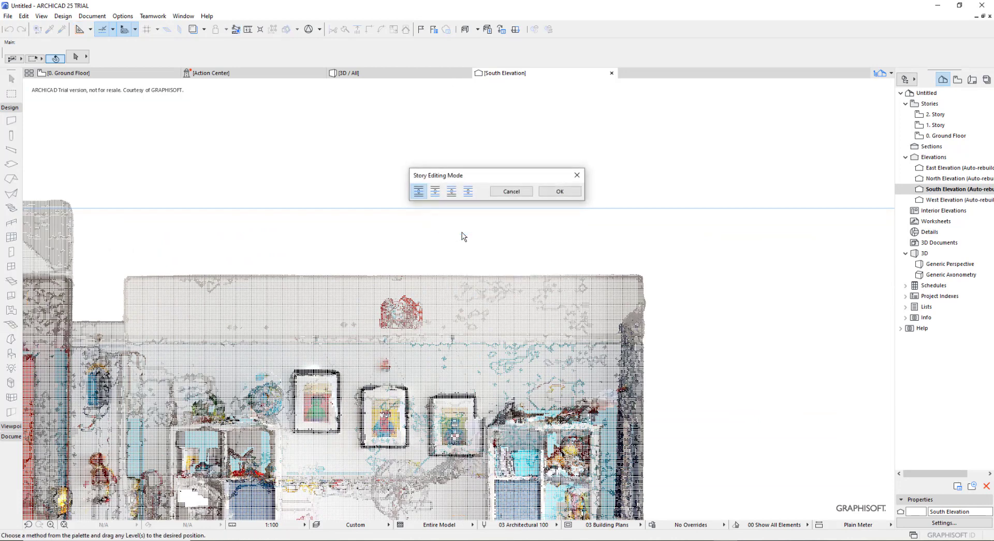
pyautogui.click(409, 208)
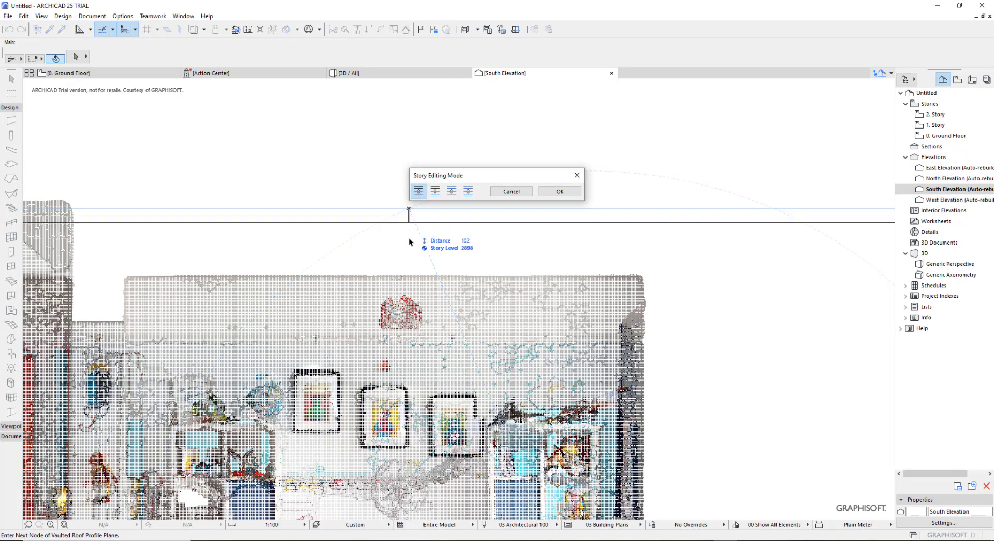
pyautogui.click(409, 278)
pyautogui.click(560, 192)
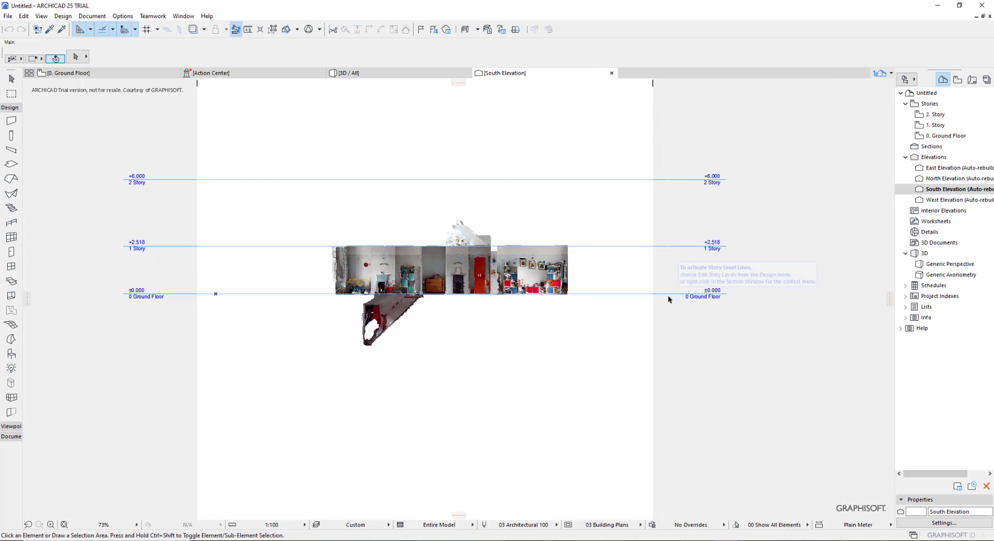
# Step: Assign the point cloud on the ground floor plan to the 1_Point Cloud layer
pyautogui.click(948, 136)
pyautogui.click(430, 284)
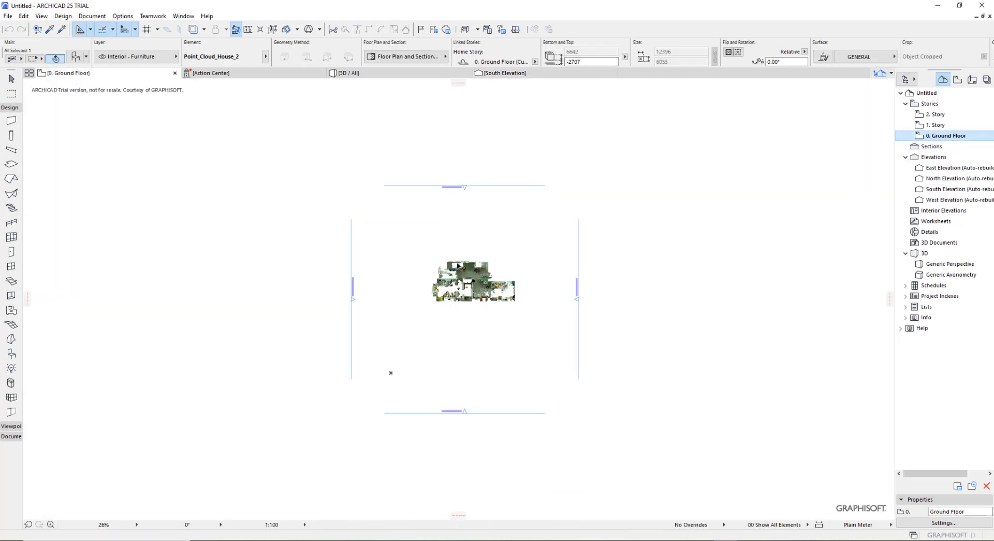
pyautogui.scroll(6, 488, 283)
pyautogui.scroll(2, 488, 283)
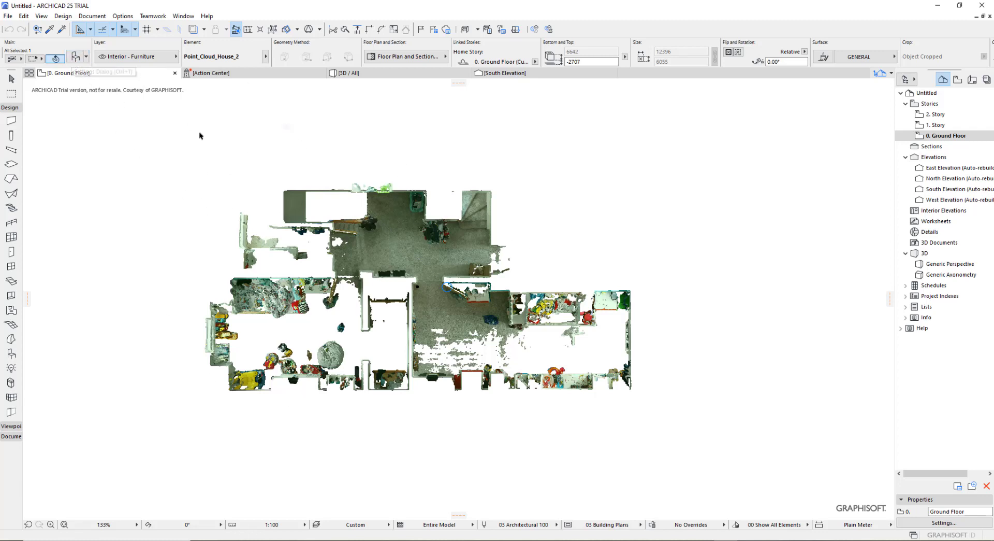
pyautogui.click(174, 57)
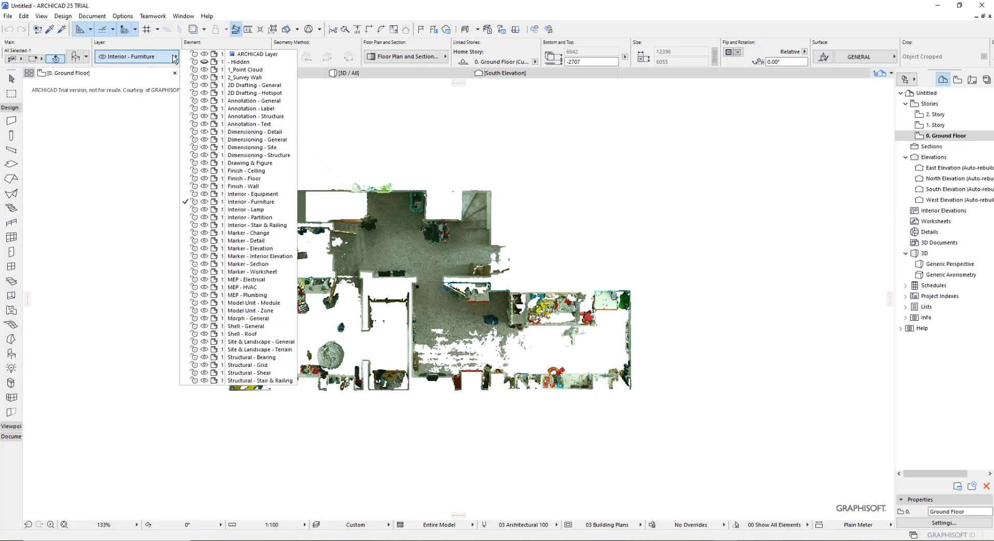
pyautogui.click(246, 69)
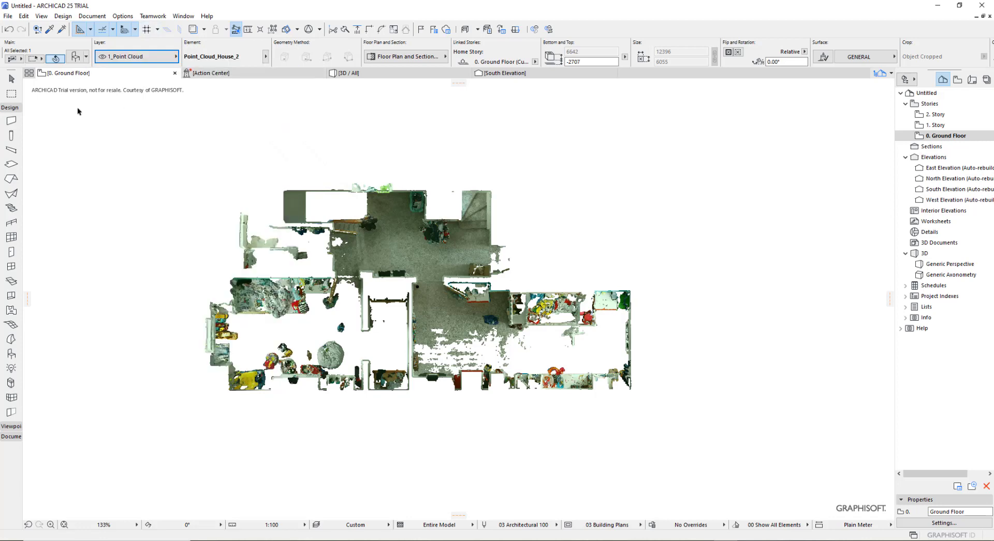
# Step: Override the point cloud's floor plan display range with a top plane height of 1200 and a bottom plane height of 1195
pyautogui.click(75, 58)
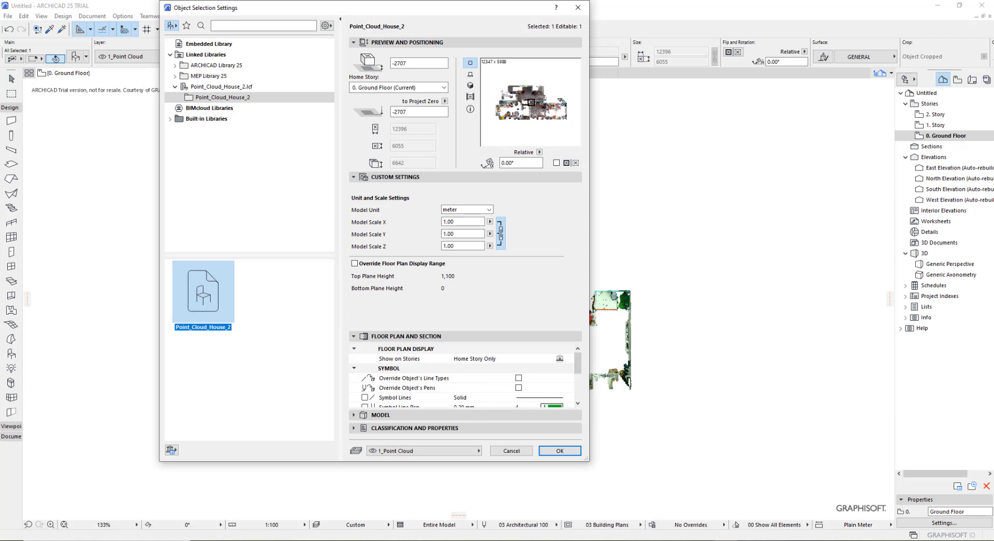
pyautogui.click(470, 86)
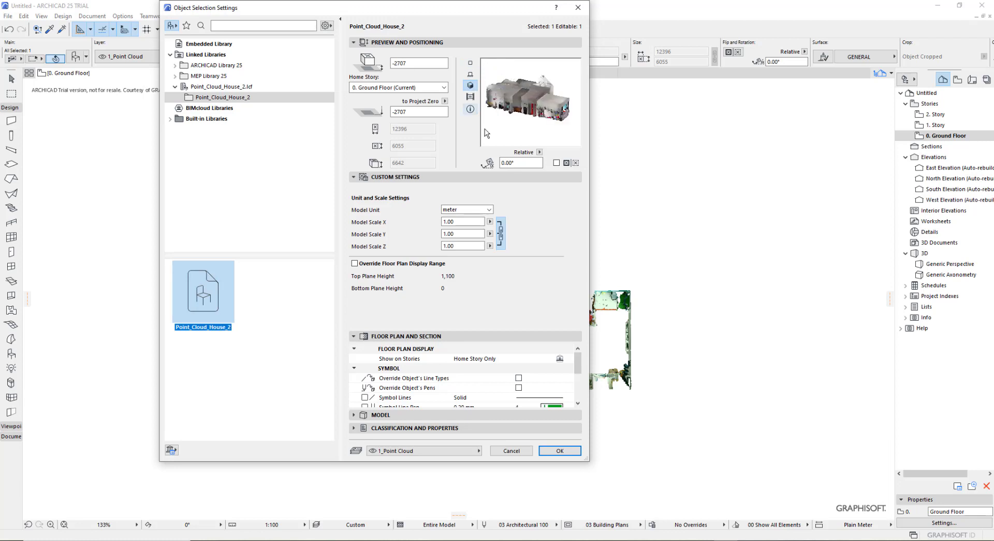
pyautogui.click(470, 62)
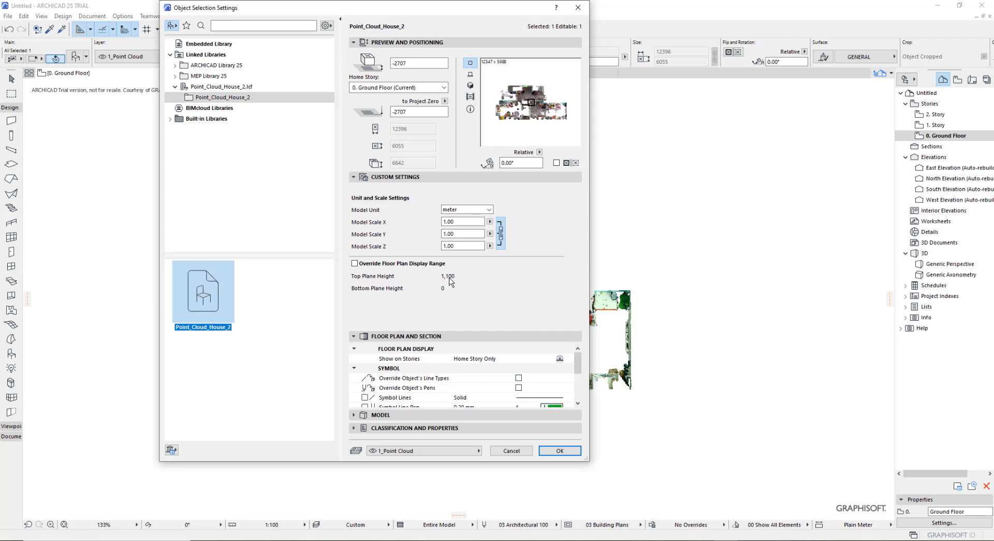
pyautogui.click(355, 264)
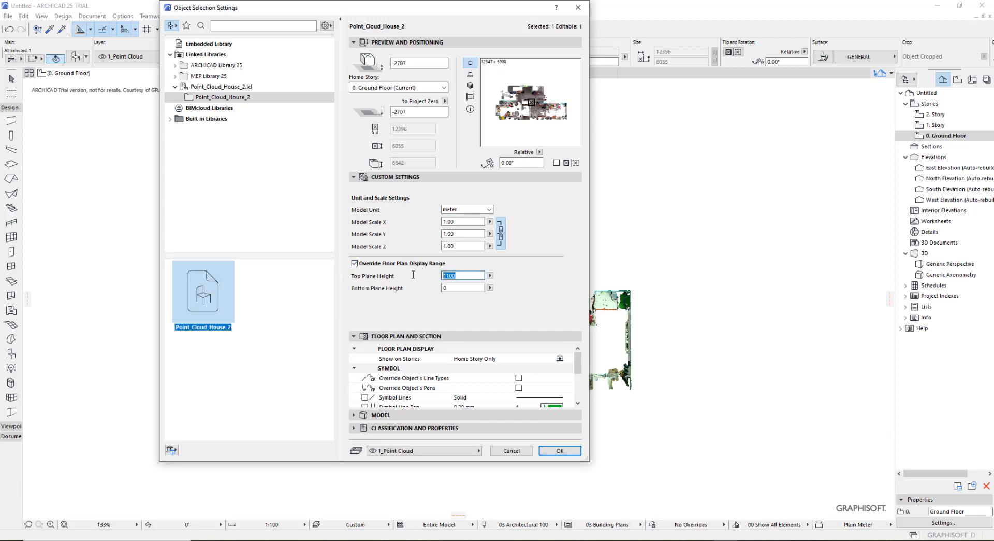
pyautogui.write('1200')
pyautogui.press('Tab')
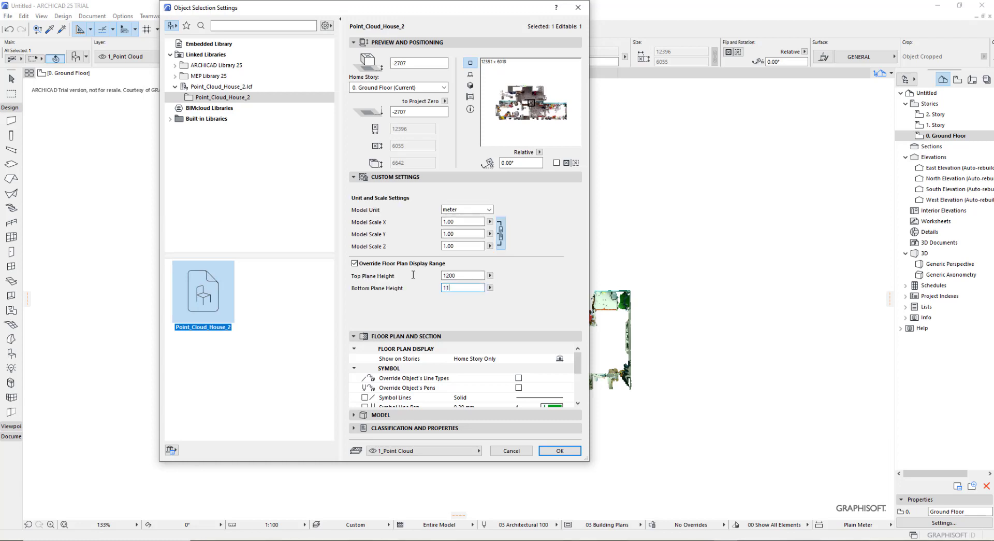
pyautogui.write('11')
pyautogui.press('Return')
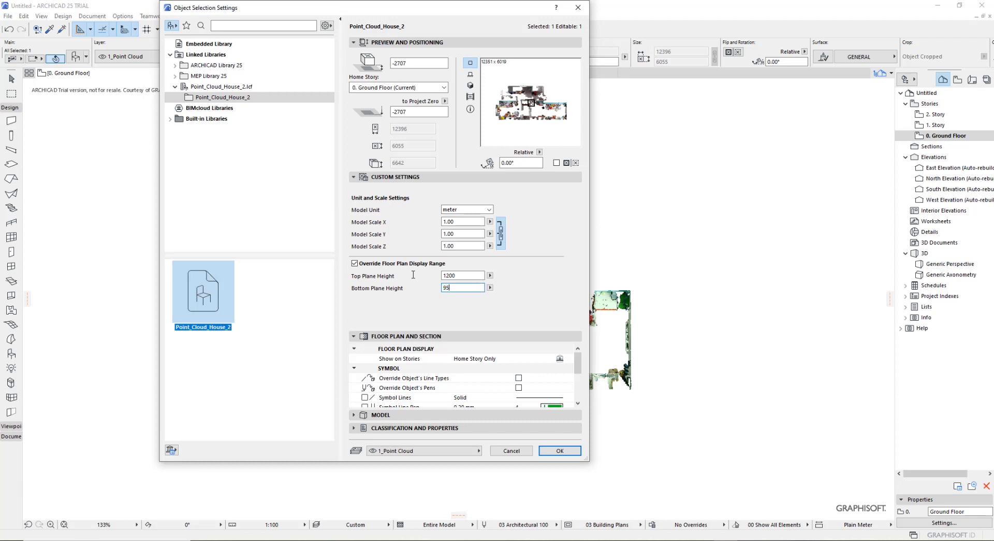
pyautogui.press('BackSpace')
pyautogui.press('BackSpace')
pyautogui.press('Return')
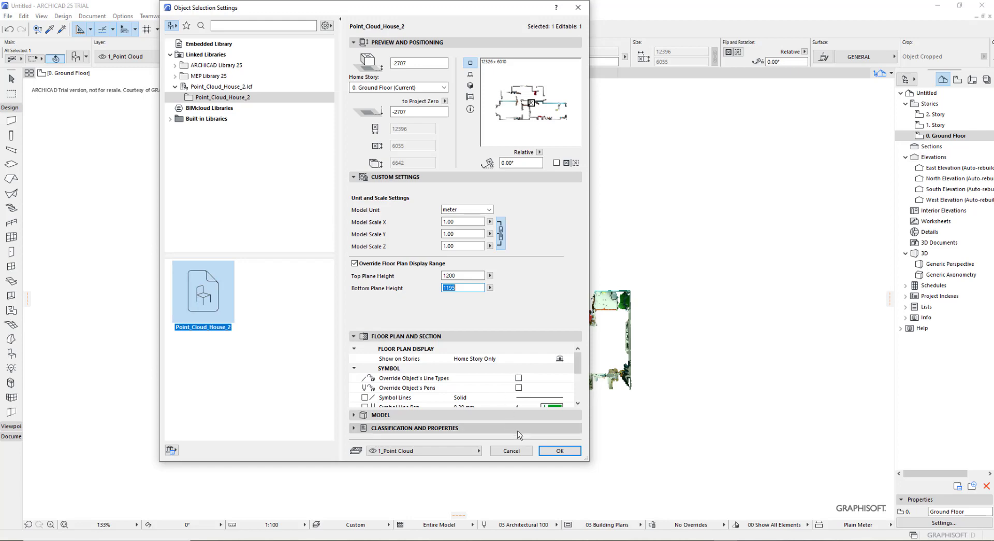
pyautogui.click(561, 451)
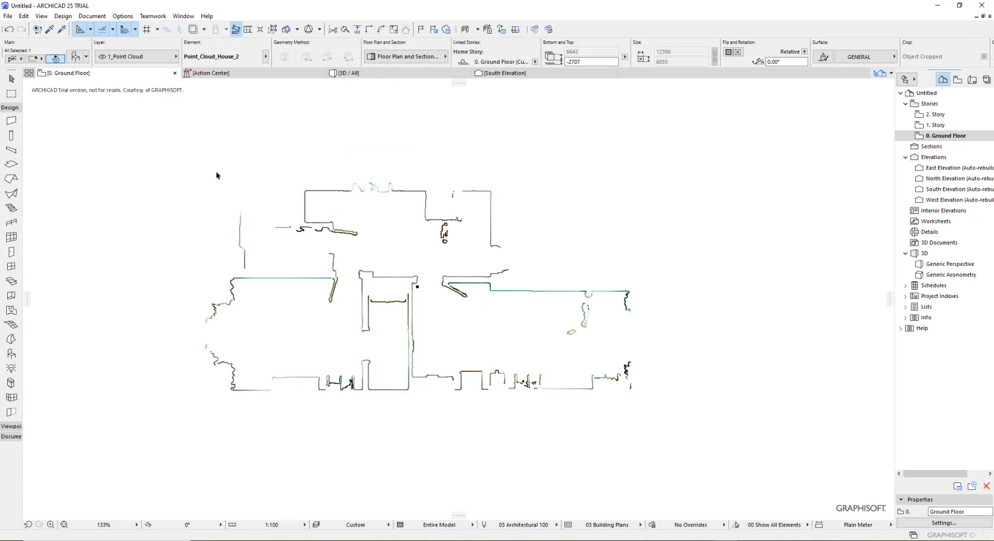
# Step: Set the wall defaults to the 100 Block Double Plastered composite in trapezoid form, 150 thick at both ends, keeping the top link to 1. Story
pyautogui.click(12, 122)
pyautogui.doubleClick(11, 122)
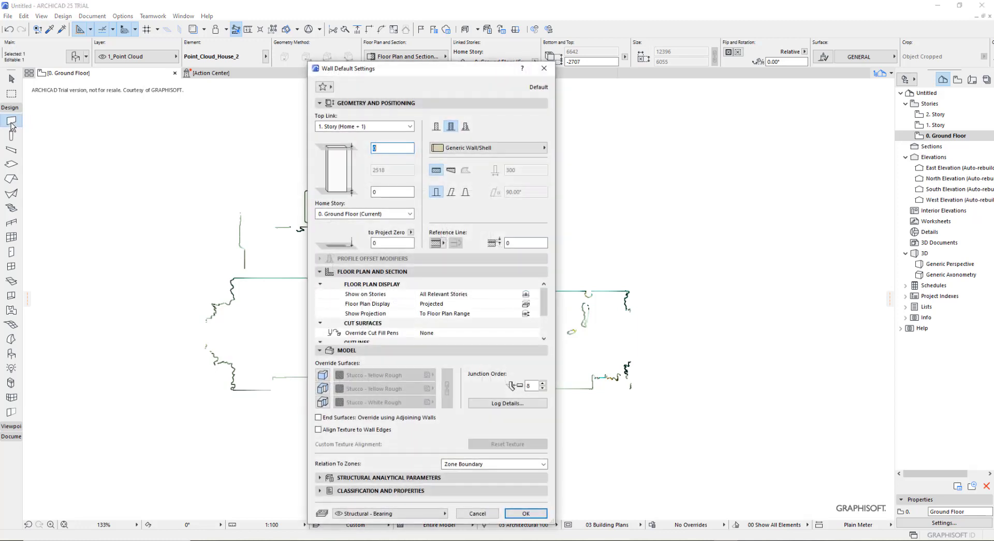
pyautogui.click(518, 148)
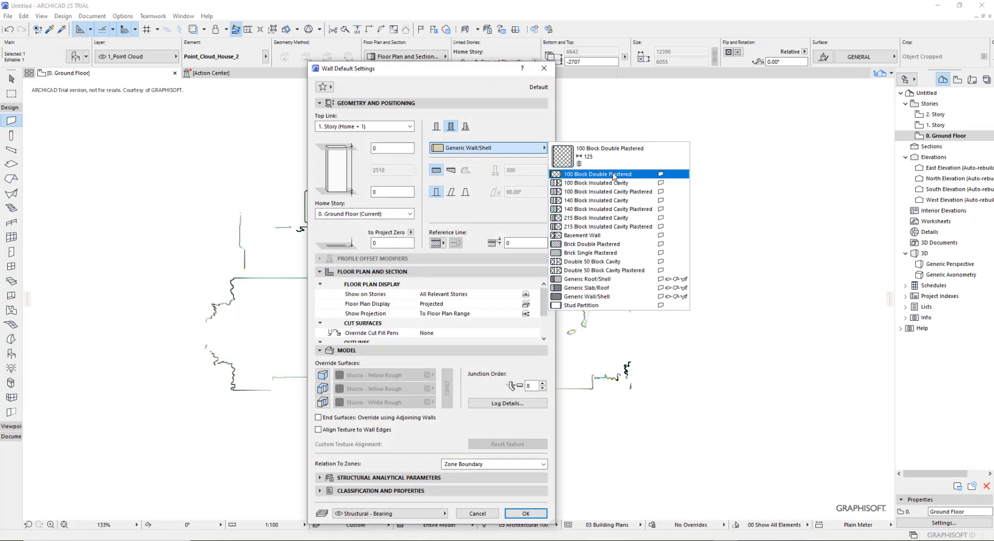
pyautogui.click(614, 175)
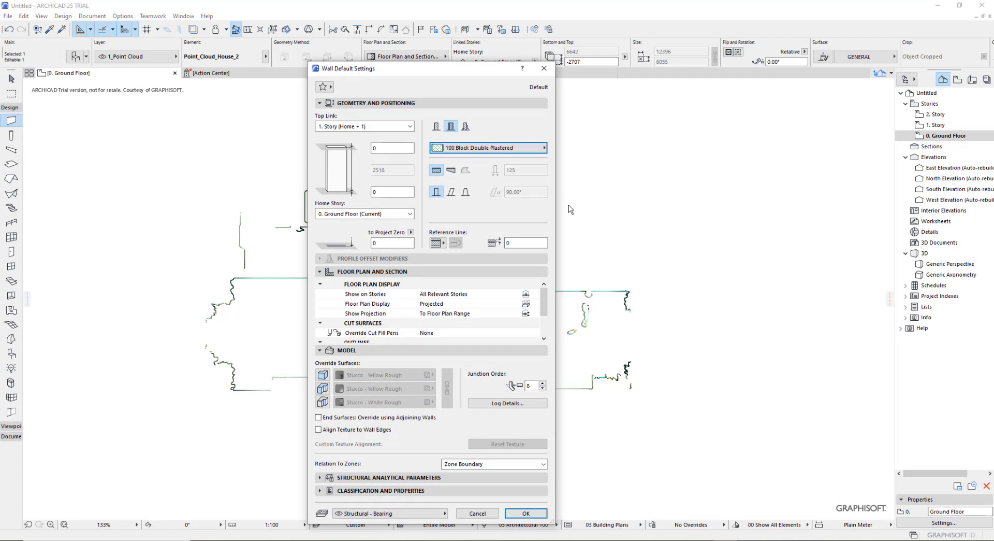
pyautogui.click(451, 171)
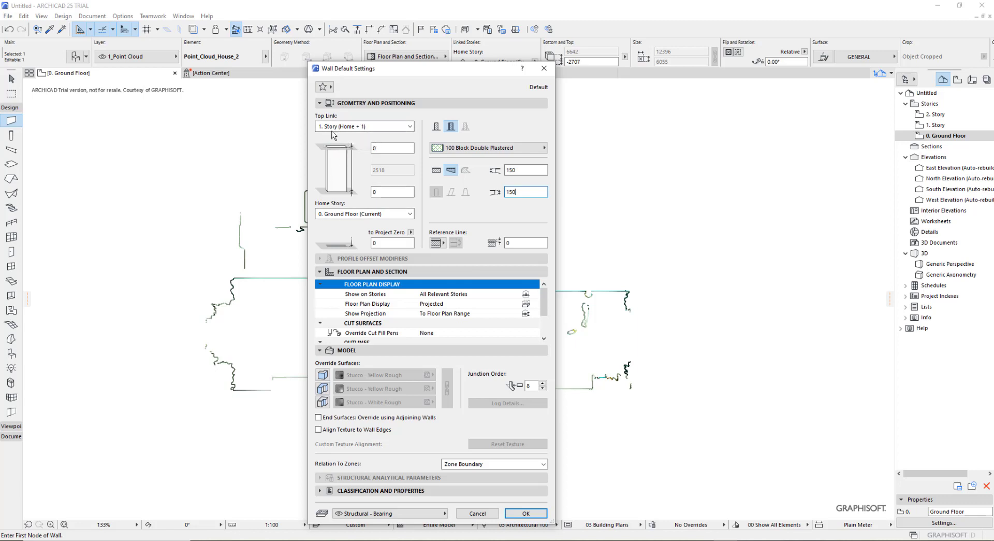
pyautogui.click(411, 128)
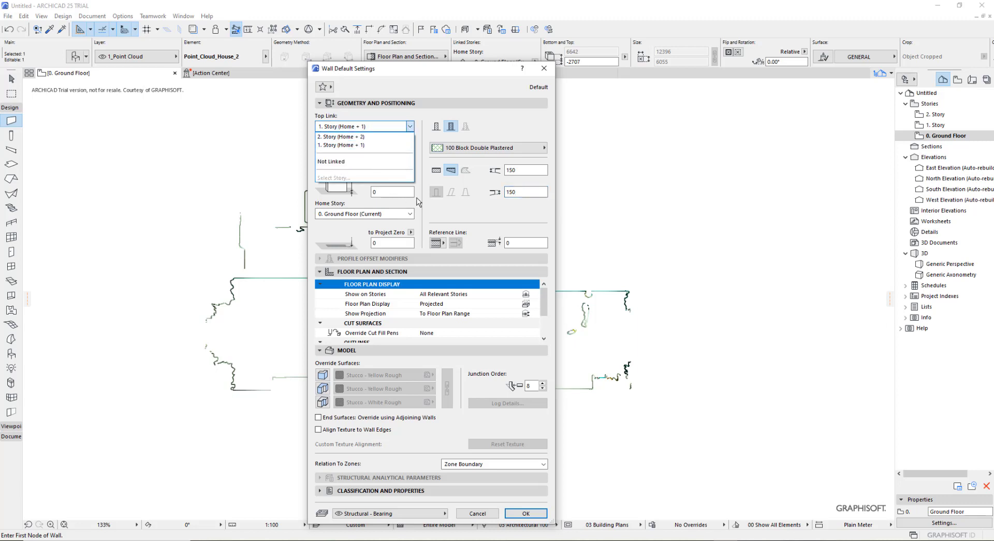
pyautogui.click(486, 90)
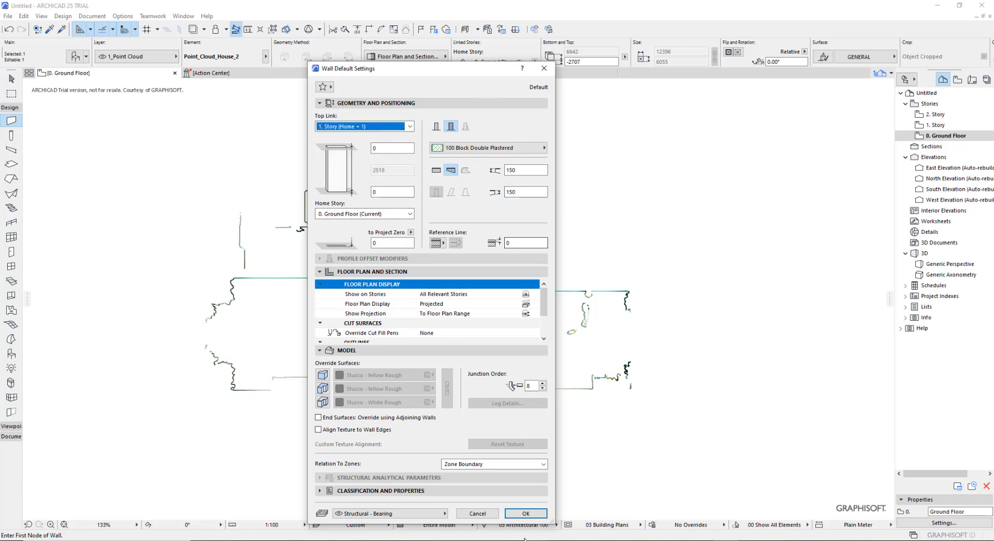
pyautogui.click(524, 513)
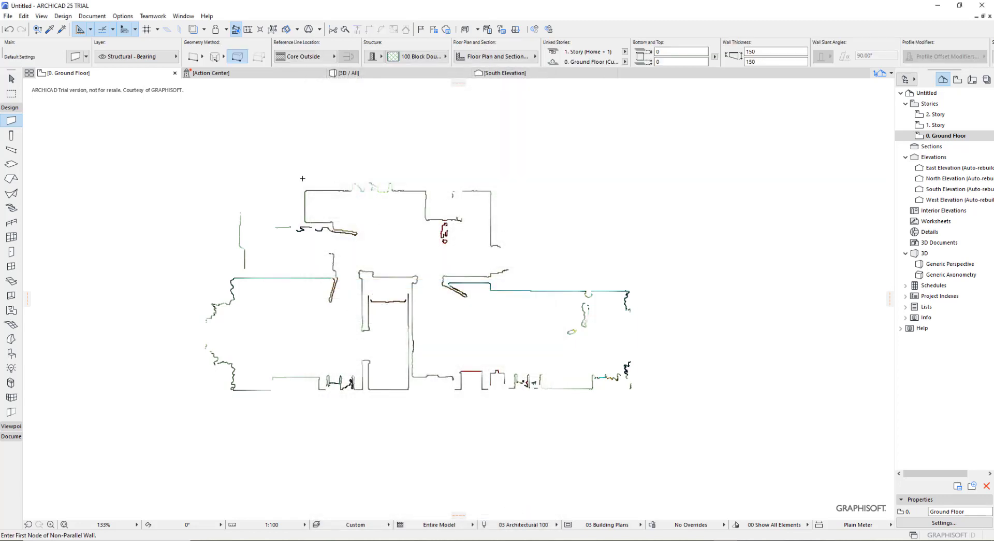
# Step: Switch the wall geometry method to polywall and assign new walls to the 2_Survey Wall layer
pyautogui.click(204, 57)
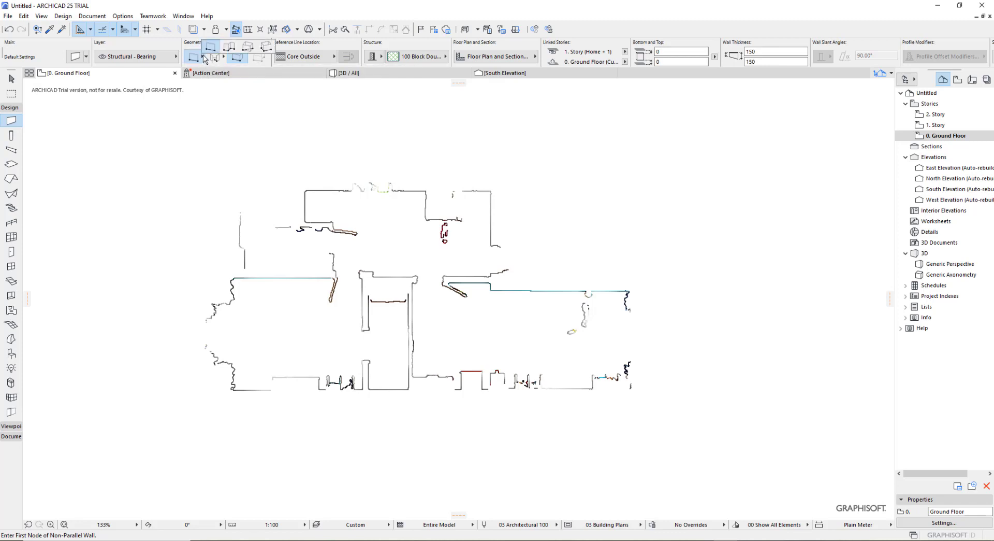
pyautogui.click(226, 50)
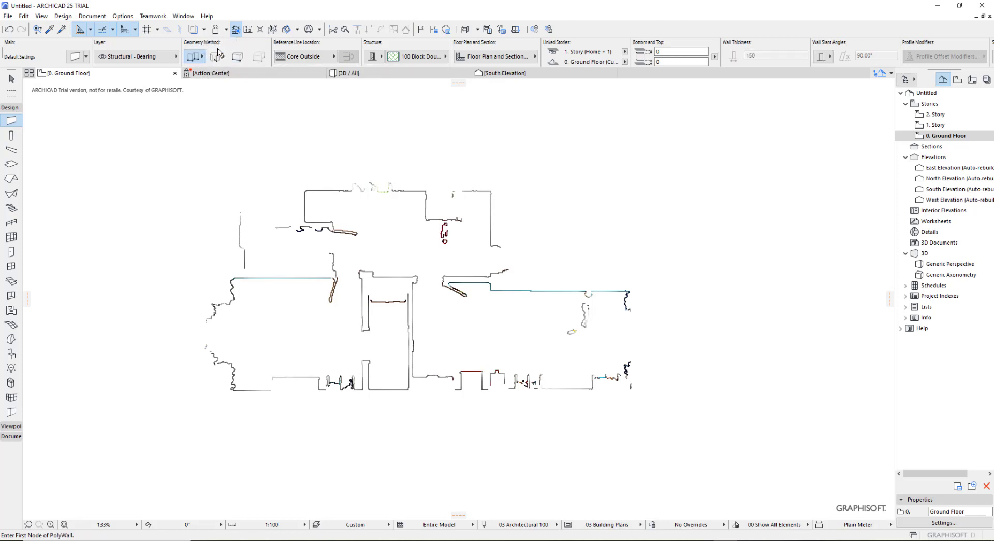
pyautogui.click(176, 56)
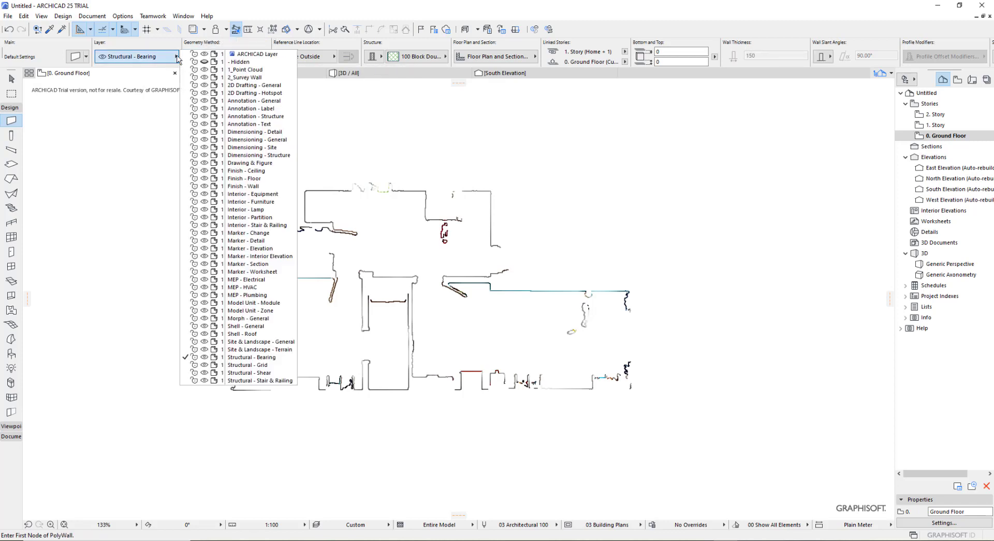
pyautogui.click(234, 78)
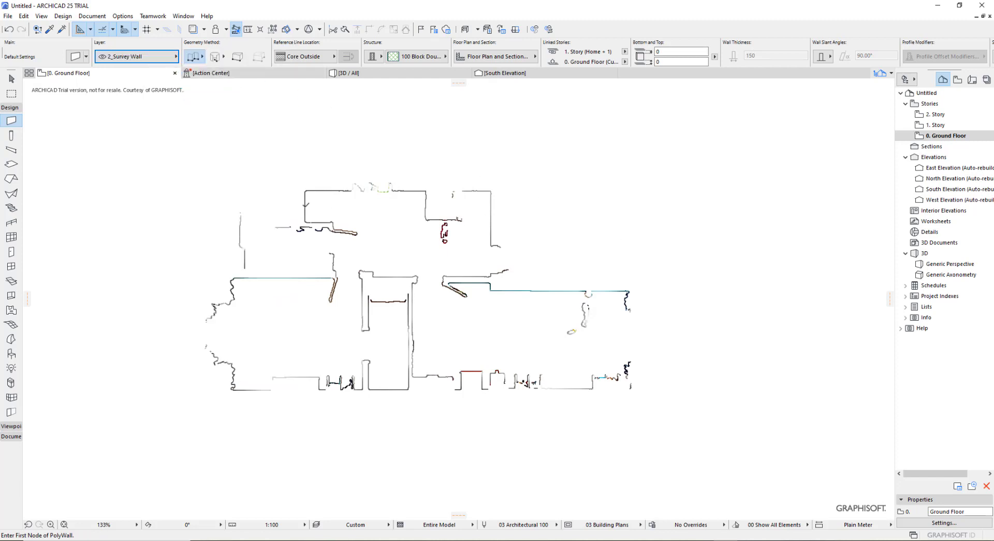
# Step: Start a polywall at the upper room's upper-left corner and trace the upper room and right wing to the wing's lower-right corner
pyautogui.scroll(4, 272, 195)
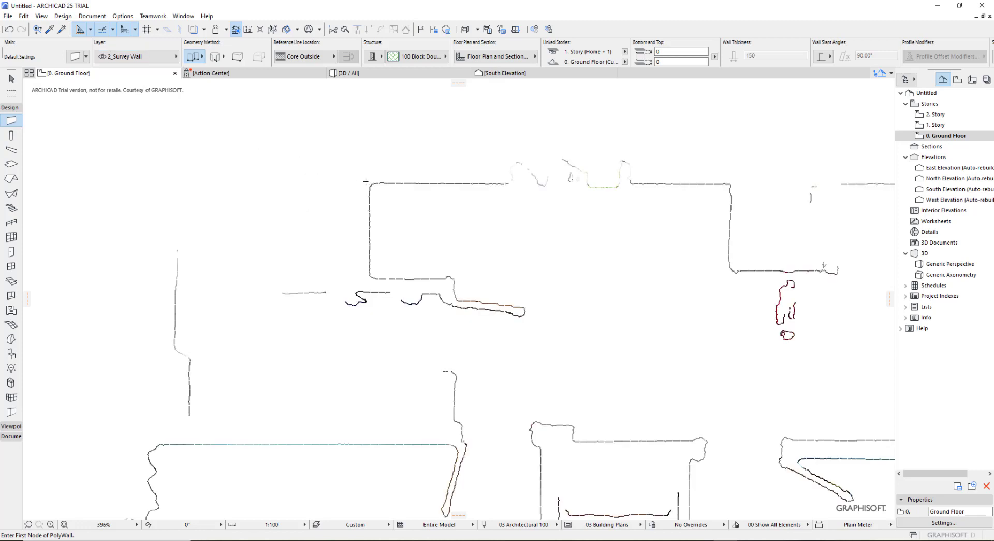
pyautogui.click(366, 182)
pyautogui.scroll(-3, 746, 195)
pyautogui.moveTo(722, 195); pyautogui.dragTo(360, 185, button='middle')
pyautogui.click(492, 180)
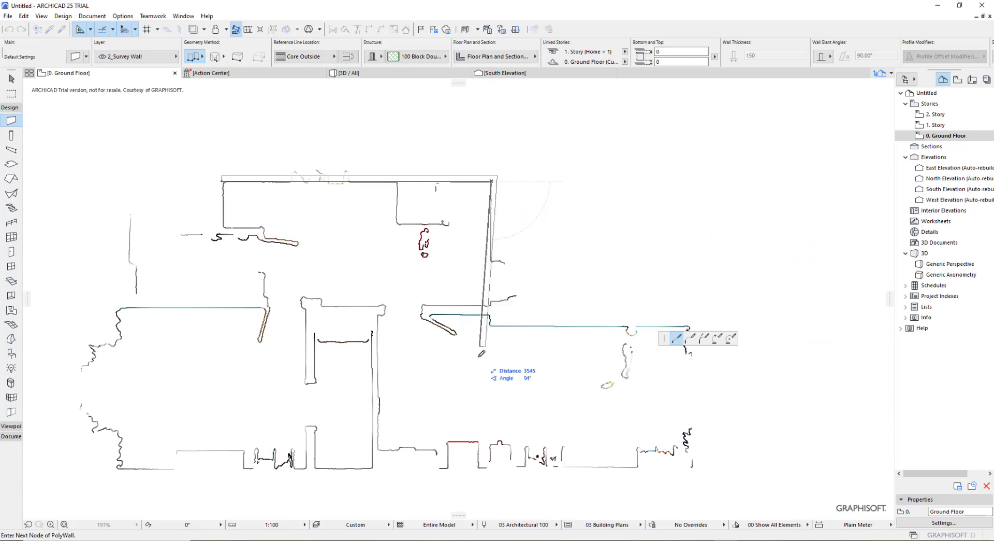
pyautogui.click(492, 326)
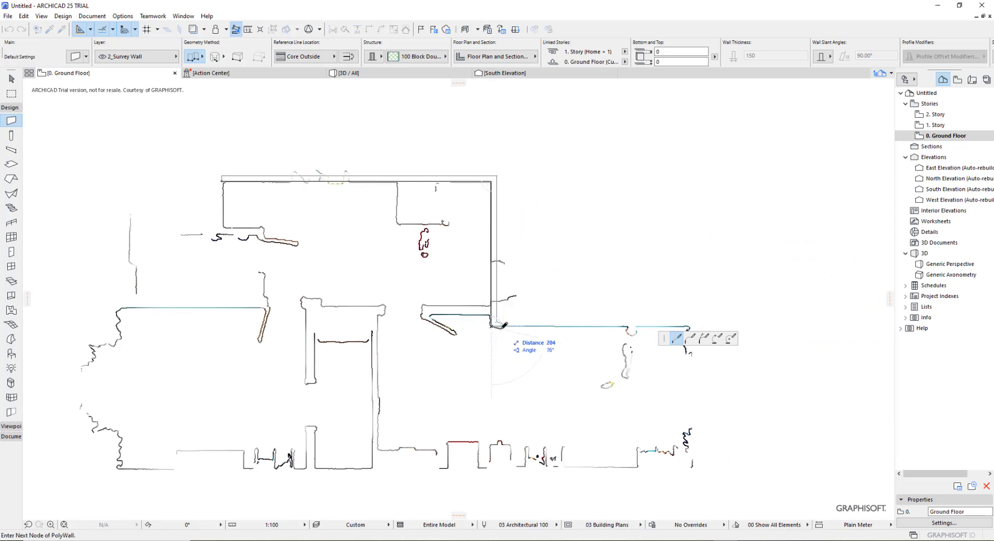
pyautogui.click(689, 327)
pyautogui.scroll(2, 689, 394)
pyautogui.click(688, 465)
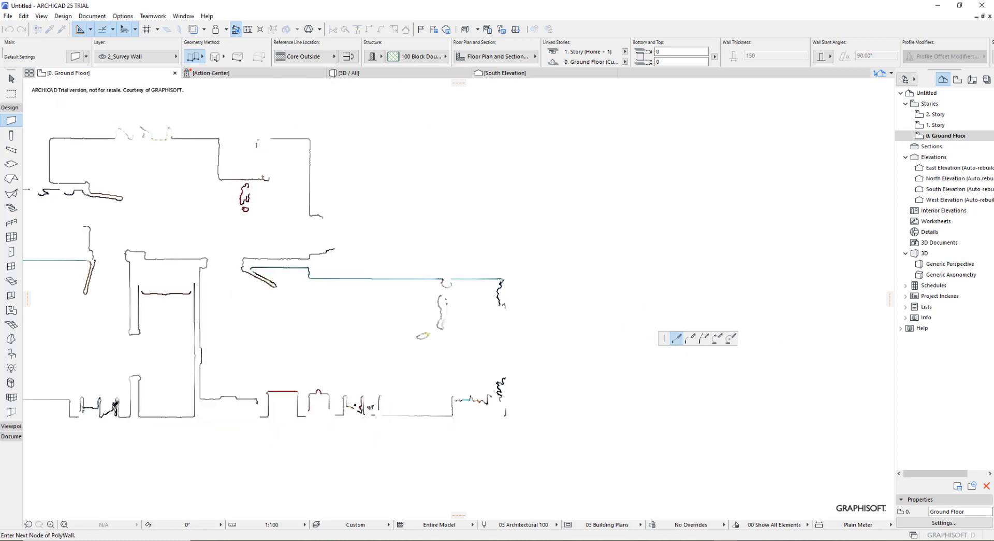
# Step: Continue the polywall along the stepped lower side of the scan to the house's lower-left corner
pyautogui.click(409, 327)
pyautogui.click(408, 284)
pyautogui.click(247, 284)
pyautogui.click(247, 329)
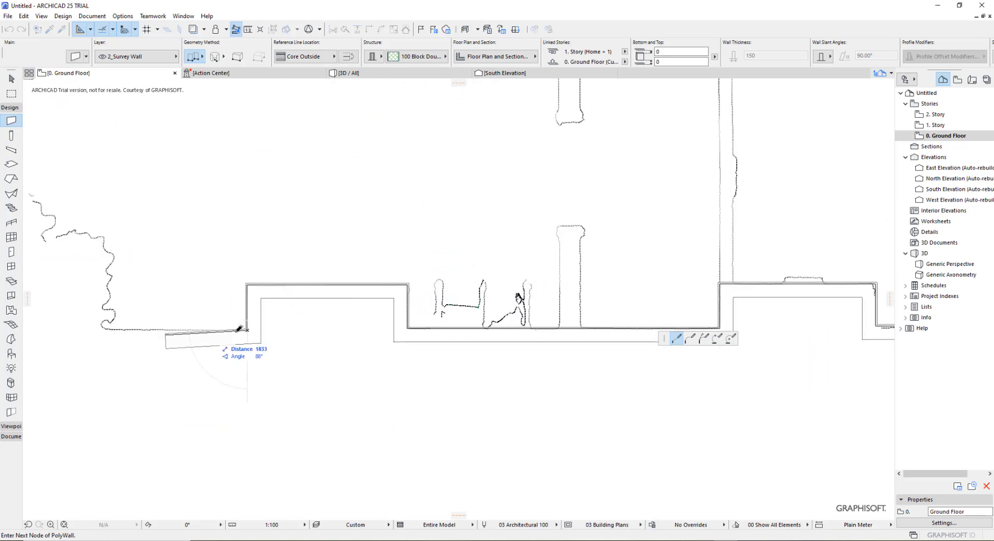
pyautogui.scroll(-2, 239, 328)
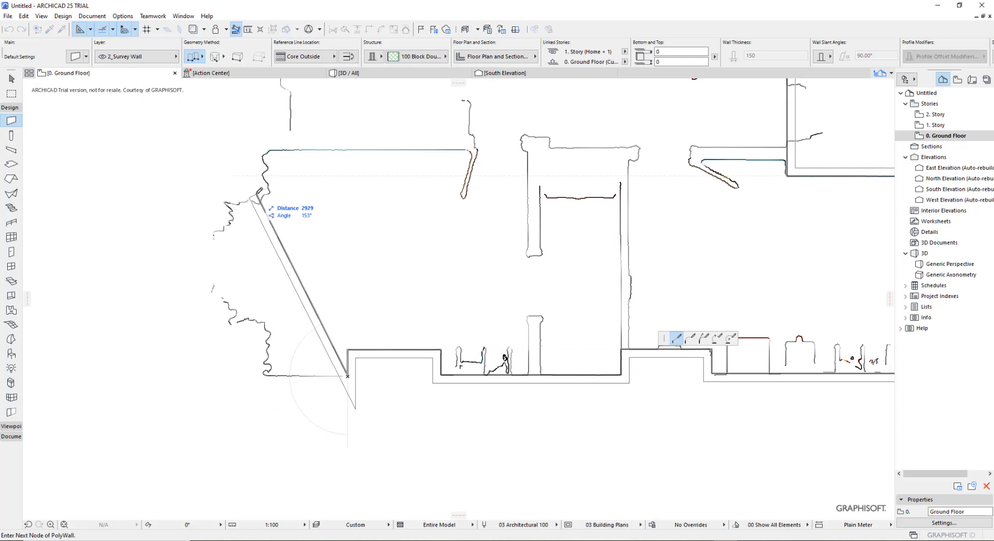
pyautogui.click(254, 375)
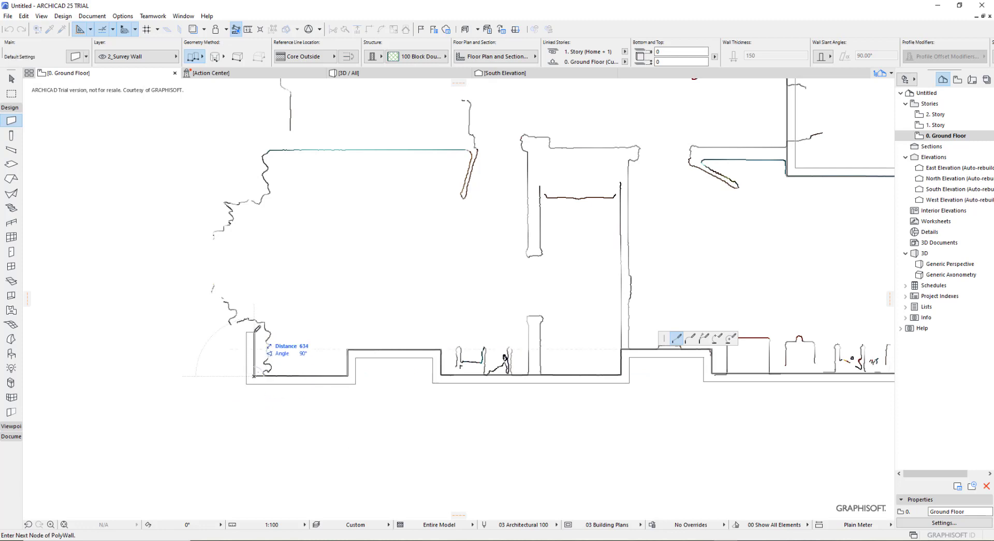
# Step: Trace the left wing's projecting bay and upper side, and finish the polywall down the dividing wall beside the narrow room
pyautogui.click(255, 332)
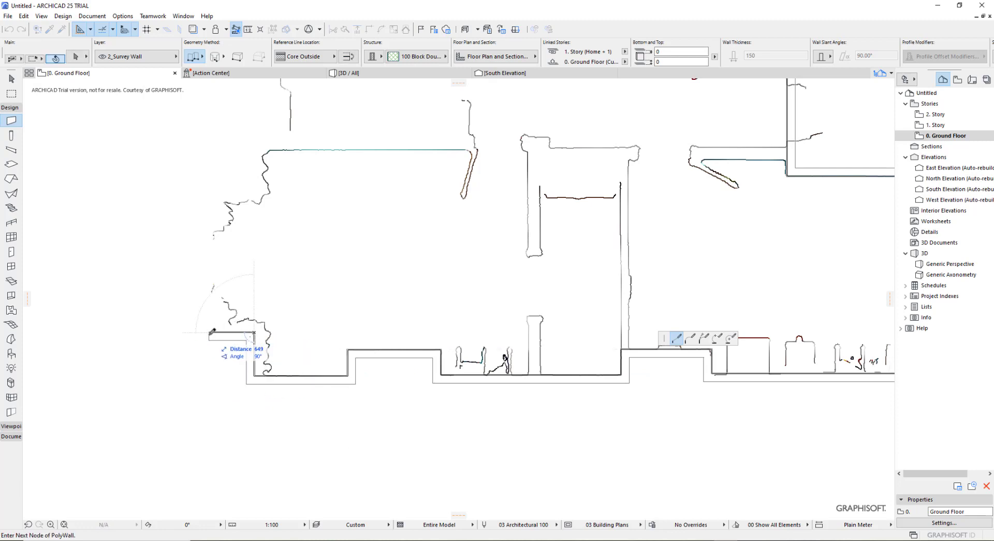
pyautogui.click(211, 332)
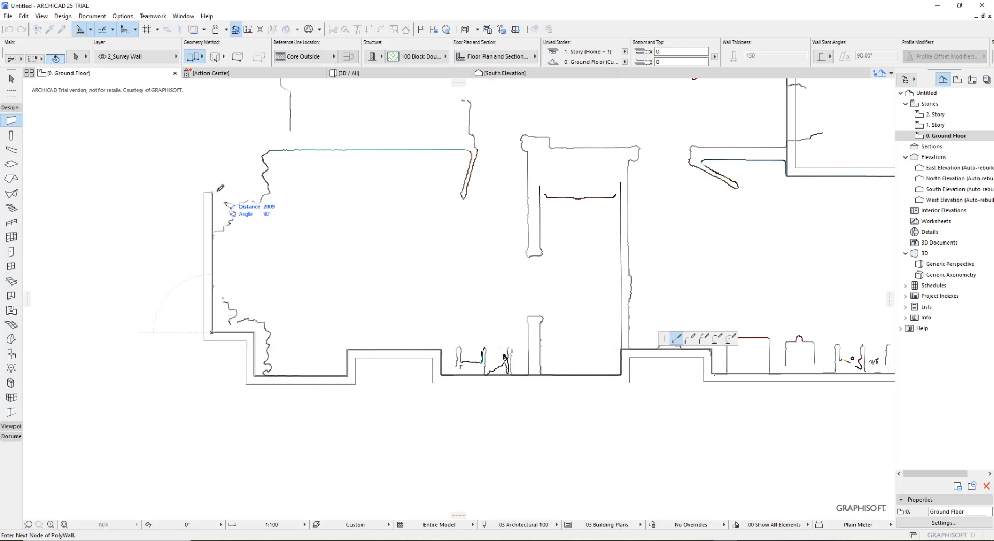
pyautogui.click(211, 192)
pyautogui.click(254, 192)
pyautogui.click(254, 150)
pyautogui.click(621, 150)
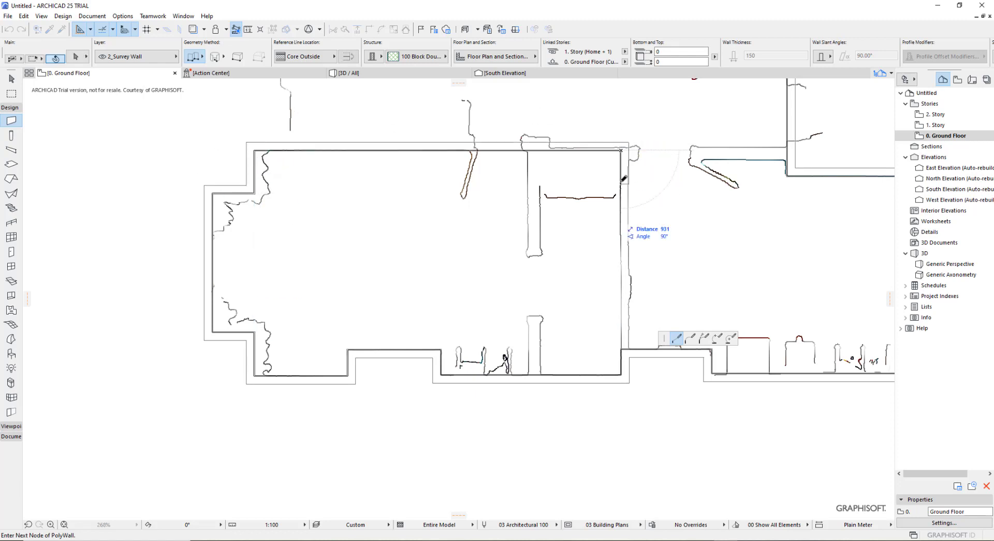
pyautogui.click(622, 348)
# Step: Add the partition between the left room and the narrow room, and the walls closing the upper room's left and lower sides
pyautogui.click(528, 374)
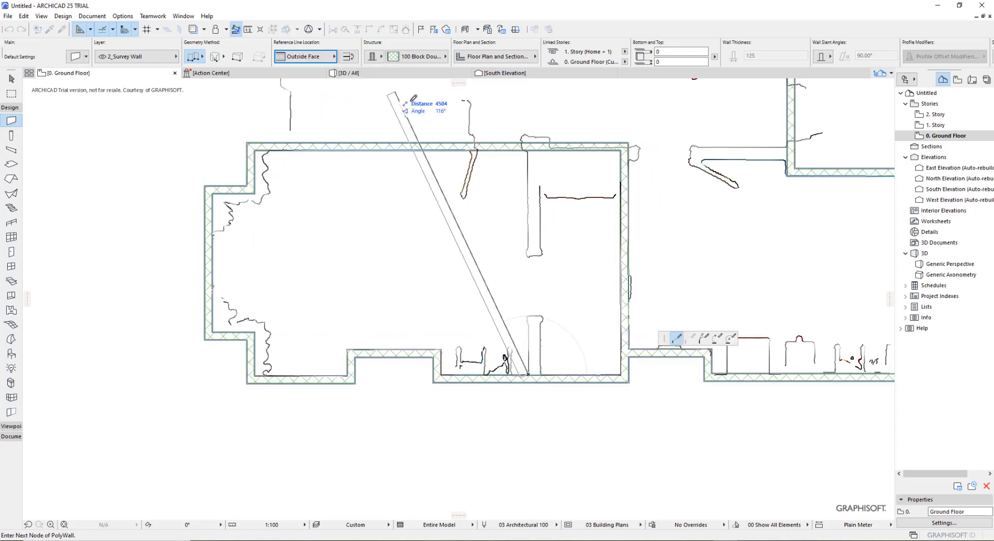
pyautogui.click(534, 150)
pyautogui.scroll(3, 162, 186)
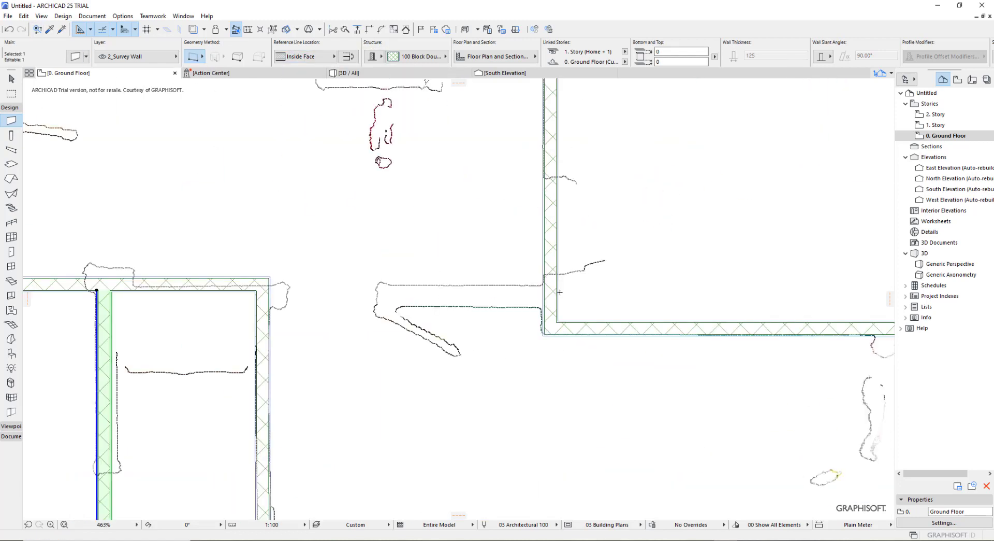
pyautogui.press('Escape')
pyautogui.scroll(-5, 321, 288)
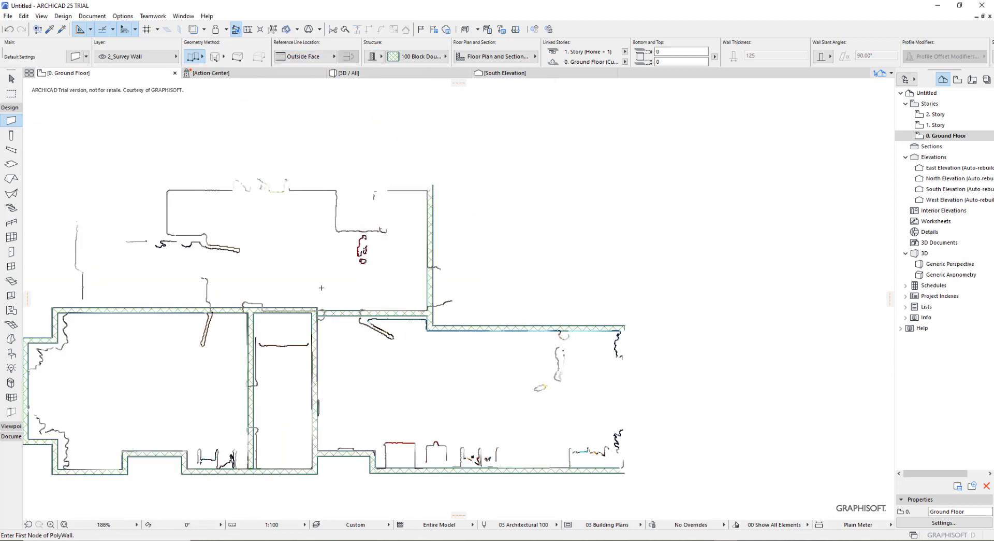
pyautogui.scroll(3, 321, 287)
pyautogui.scroll(-3, 466, 213)
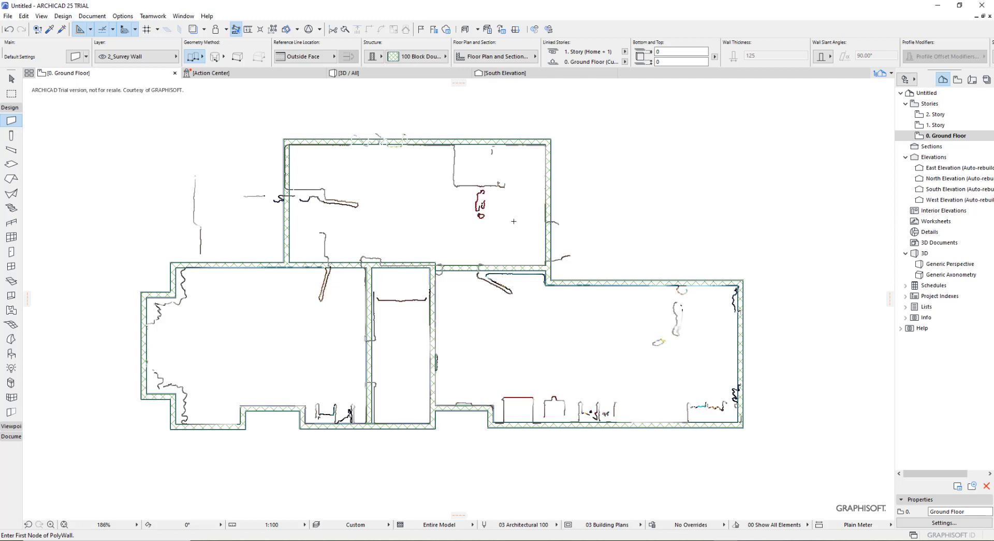
# Step: Inspect the modelled survey walls together with the point cloud in the generic perspective
pyautogui.doubleClick(956, 264)
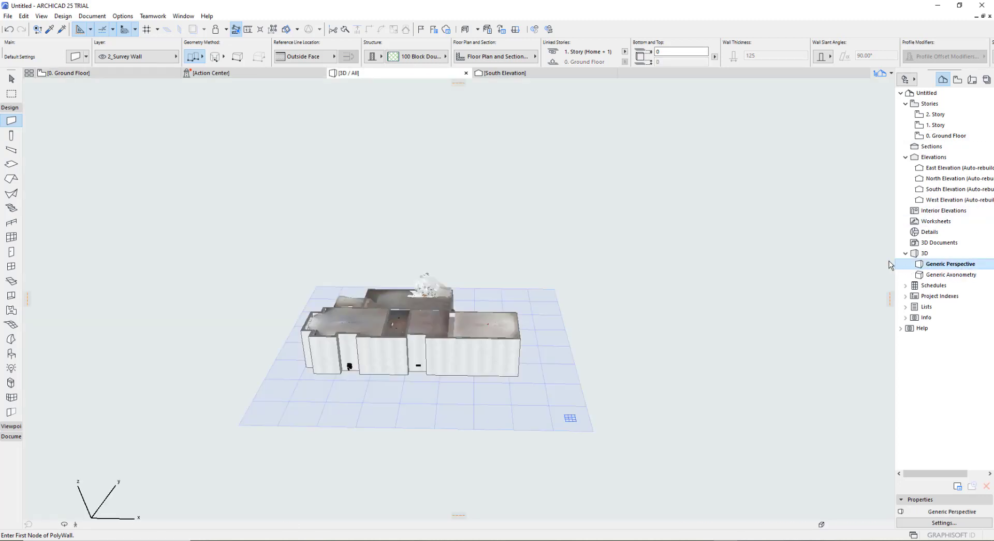
pyautogui.keyDown('shift'); pyautogui.moveTo(327, 362); pyautogui.dragTo(722, 359, button='middle'); pyautogui.keyUp('shift')
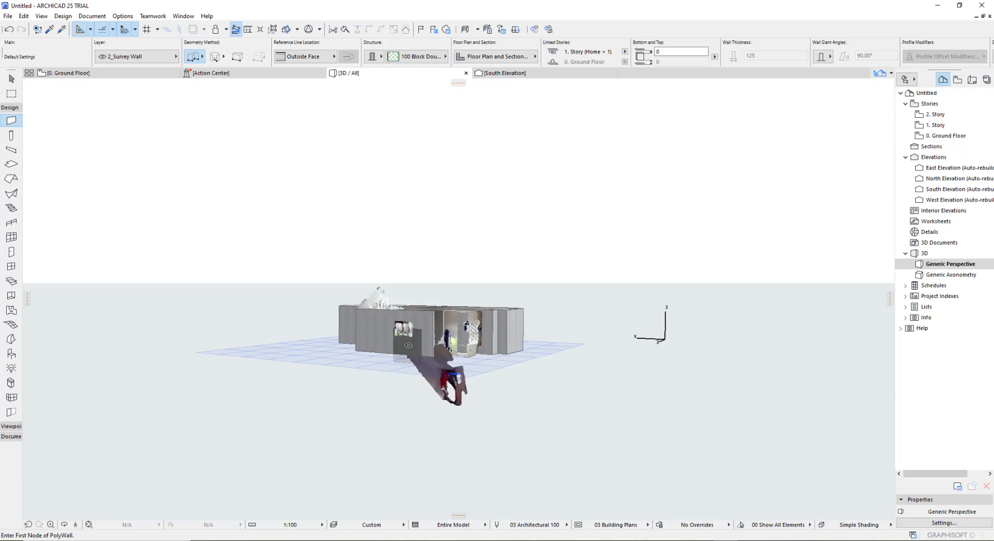
# Step: Hide the 1_Point Cloud layer in the model views and inspect the survey walls alone in the generic perspective
pyautogui.scroll(5, 406, 327)
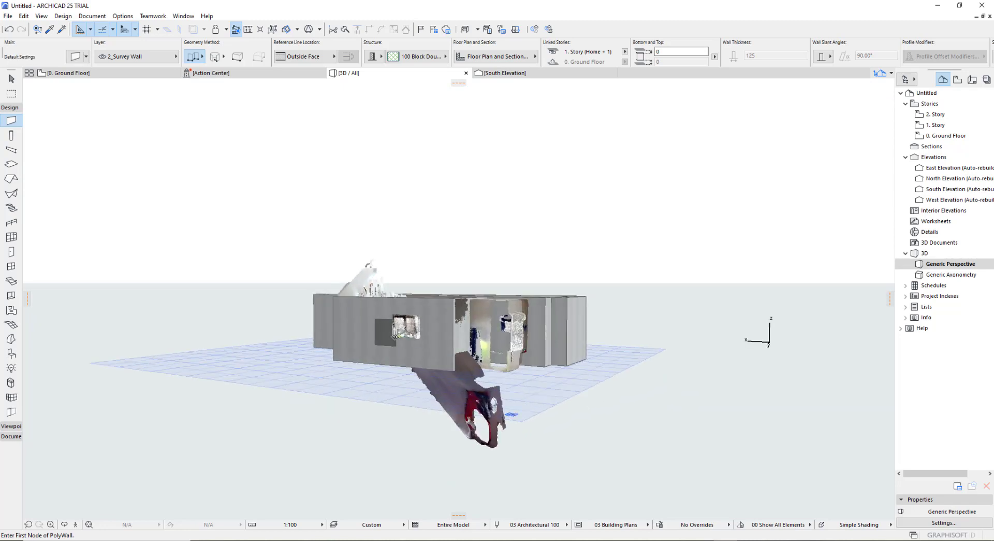
pyautogui.scroll(-1, 505, 343)
pyautogui.scroll(-3, 506, 344)
pyautogui.keyDown('shift'); pyautogui.moveTo(648, 344); pyautogui.dragTo(161, 410, button='middle'); pyautogui.keyUp('shift')
pyautogui.hotkey('ctrl', 'l')
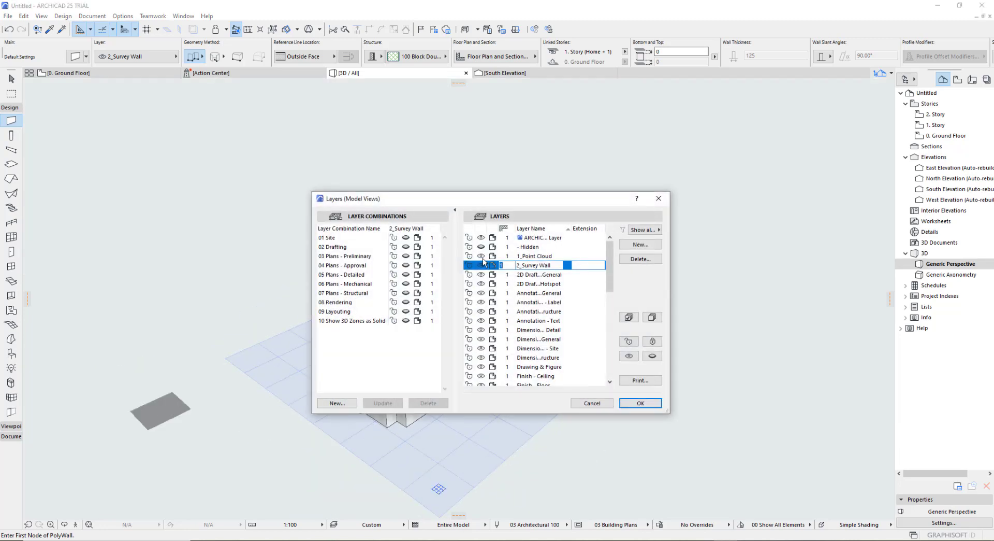
pyautogui.click(482, 255)
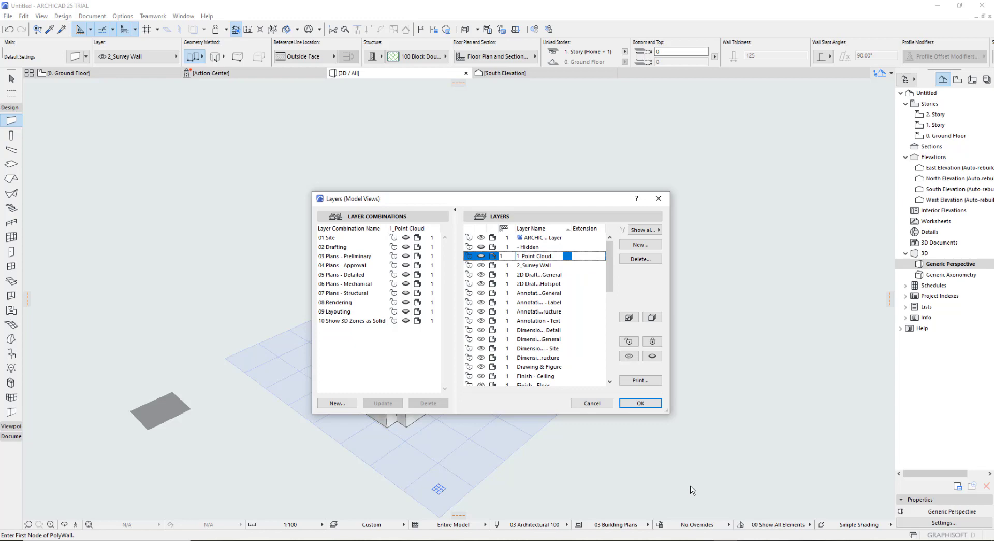
pyautogui.click(654, 408)
pyautogui.keyDown('shift'); pyautogui.moveTo(642, 346); pyautogui.dragTo(415, 509, button='middle'); pyautogui.keyUp('shift')
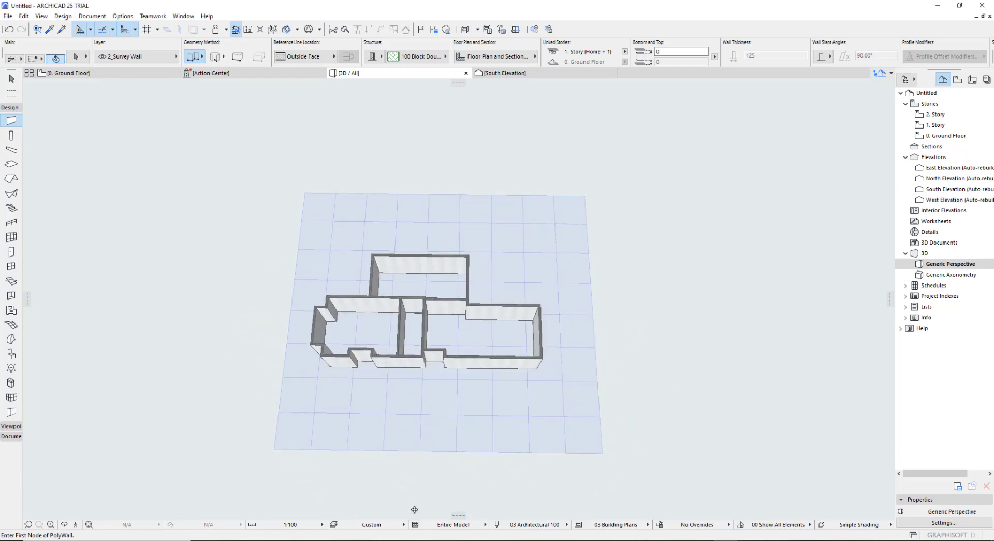
# Step: Add floor slabs inside the walls of every room on the ground floor plan, and check them in the generic perspective
pyautogui.click(955, 135)
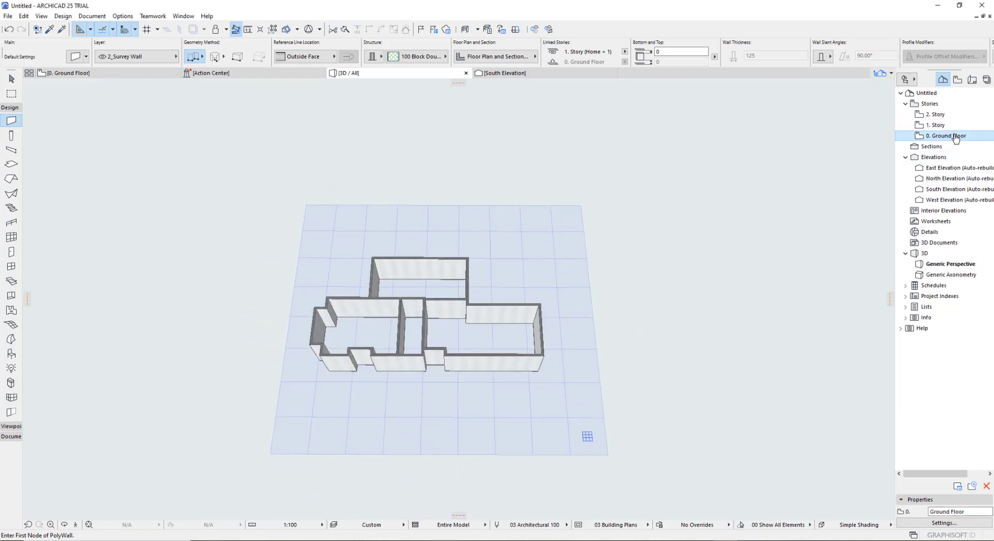
pyautogui.doubleClick(954, 136)
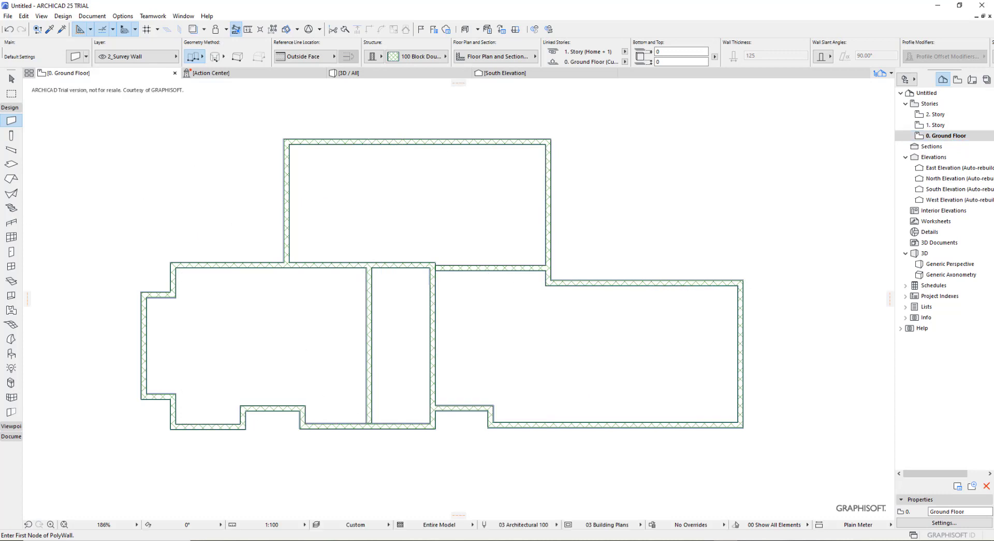
pyautogui.click(11, 166)
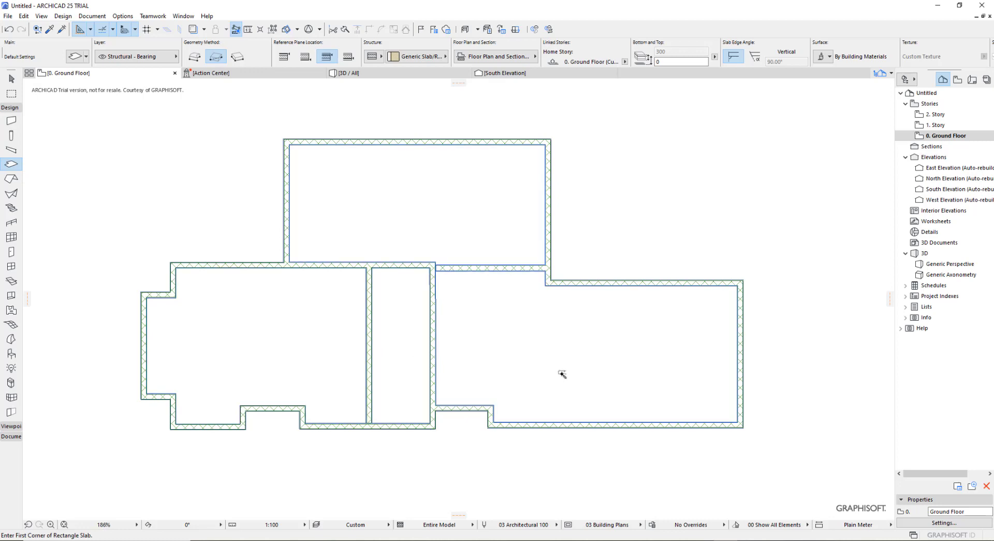
pyautogui.doubleClick(964, 266)
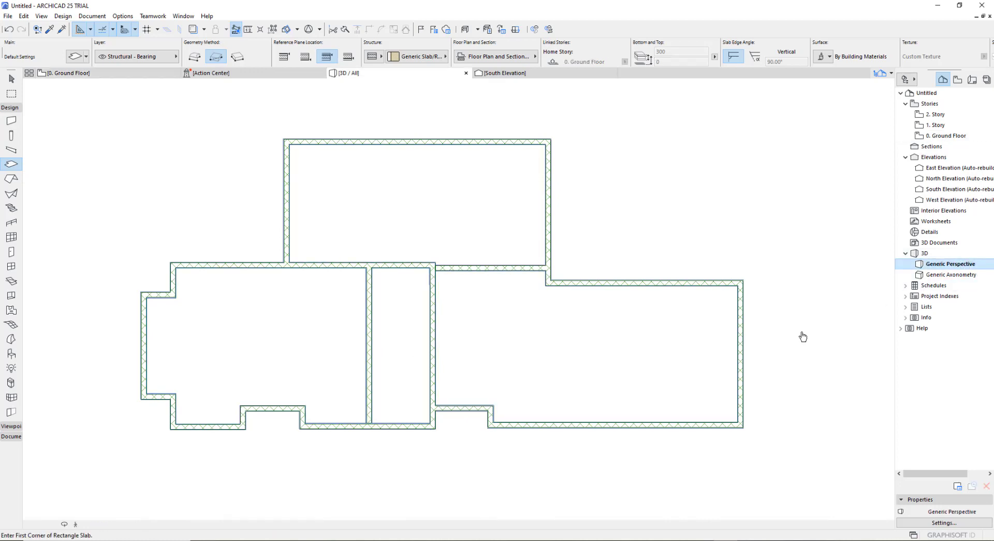
pyautogui.keyDown('shift'); pyautogui.moveTo(566, 272); pyautogui.dragTo(606, 373, button='middle'); pyautogui.keyUp('shift')
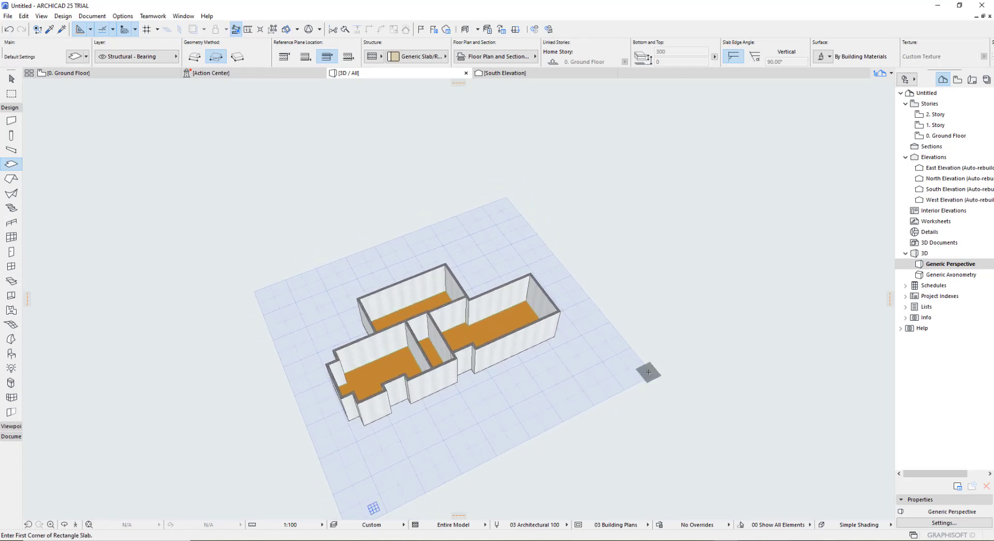